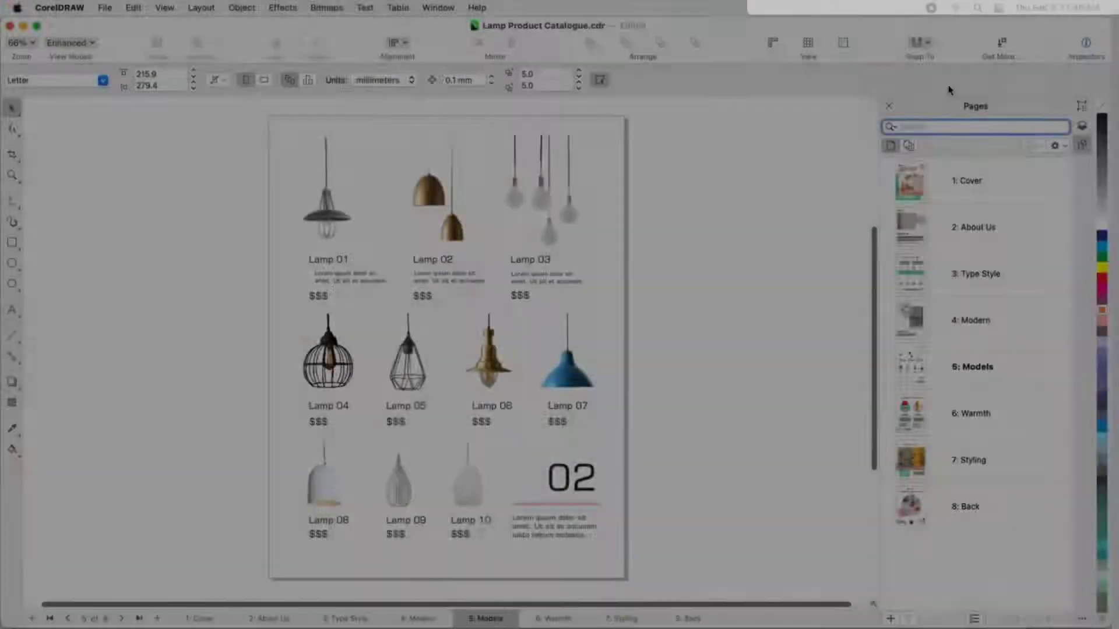
- Show all eight pages together and drag the Models page into fifth position
left_click(909, 146)
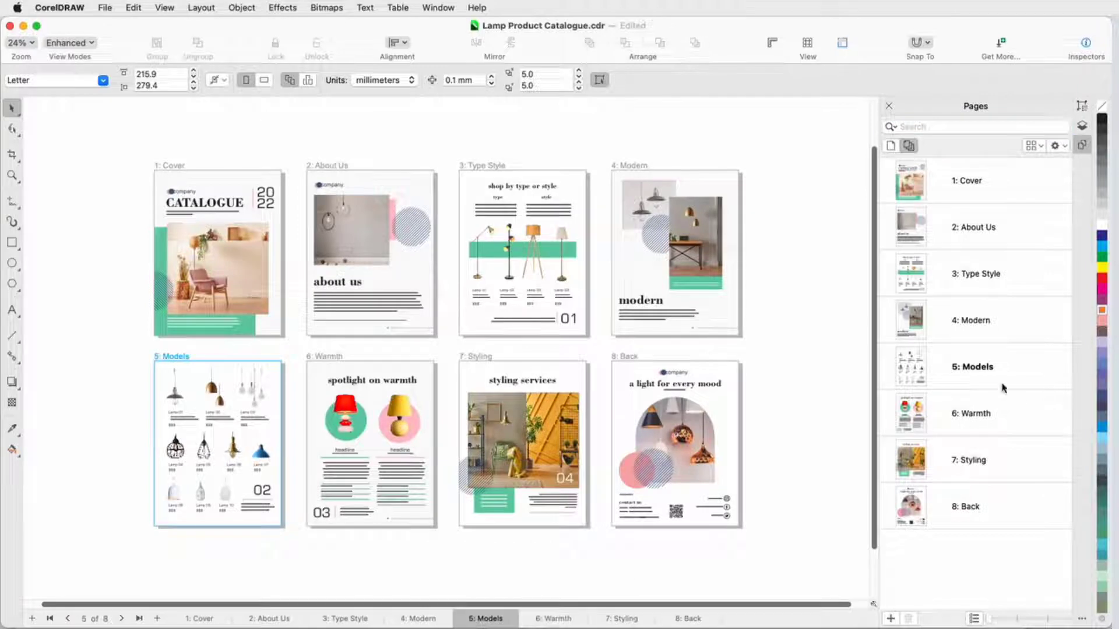
left_click(996, 369)
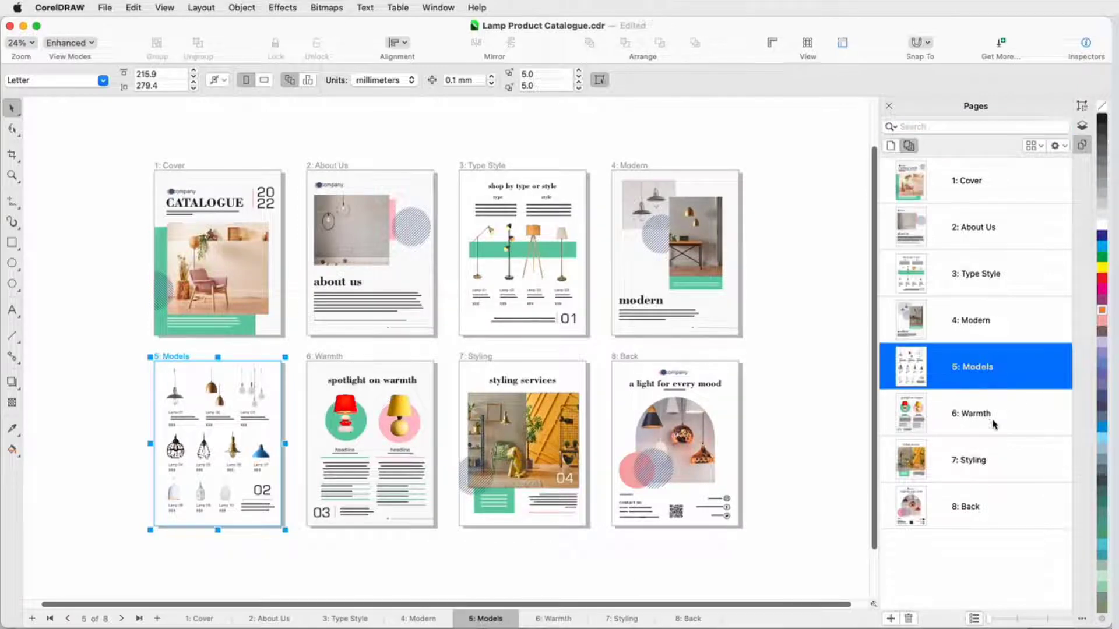
mouse_move(995, 367)
left_mouse_down()
mouse_move(994, 437)
mouse_move(1001, 359)
left_mouse_up()
- Zoom into the Type Style page and return to single-page view
left_click(989, 276)
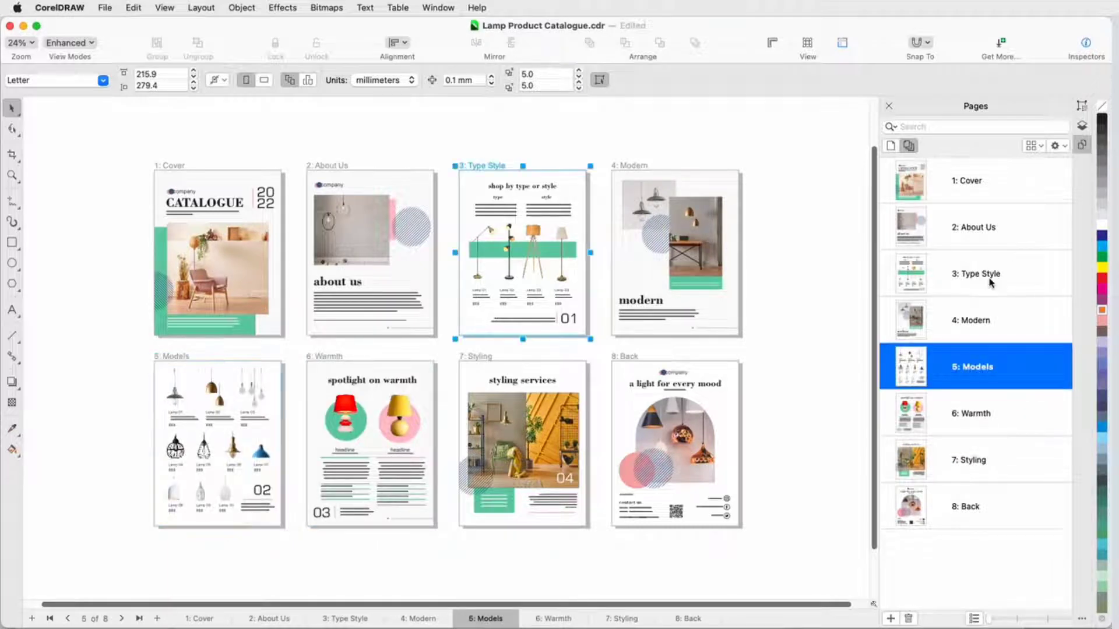
double_click(910, 277)
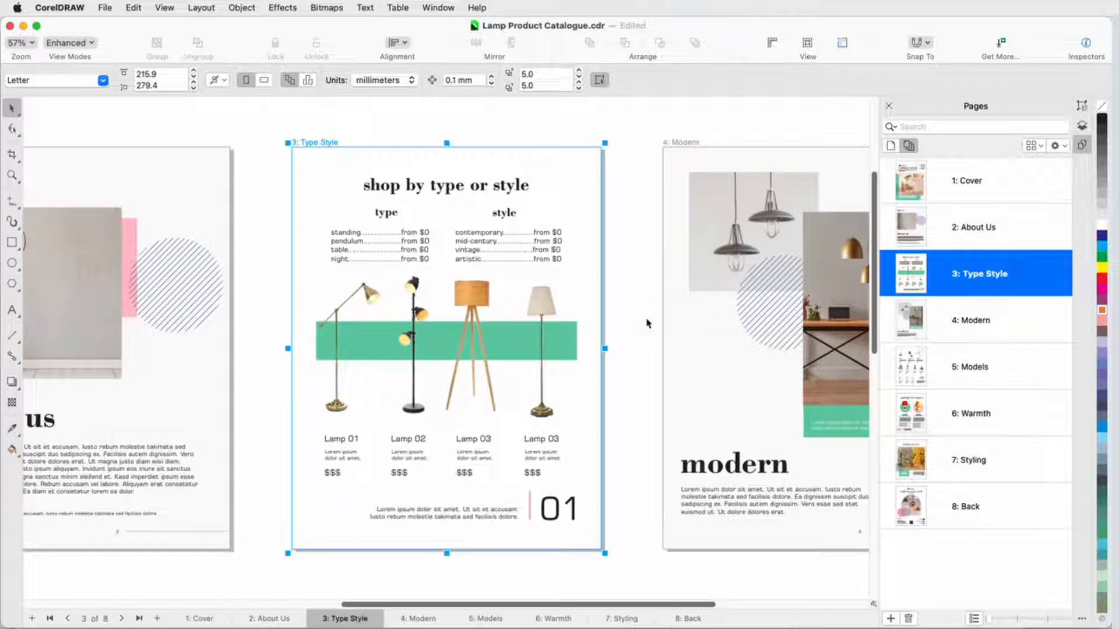
scroll(645, 318, "down", 2)
scroll(639, 318, "down", 2)
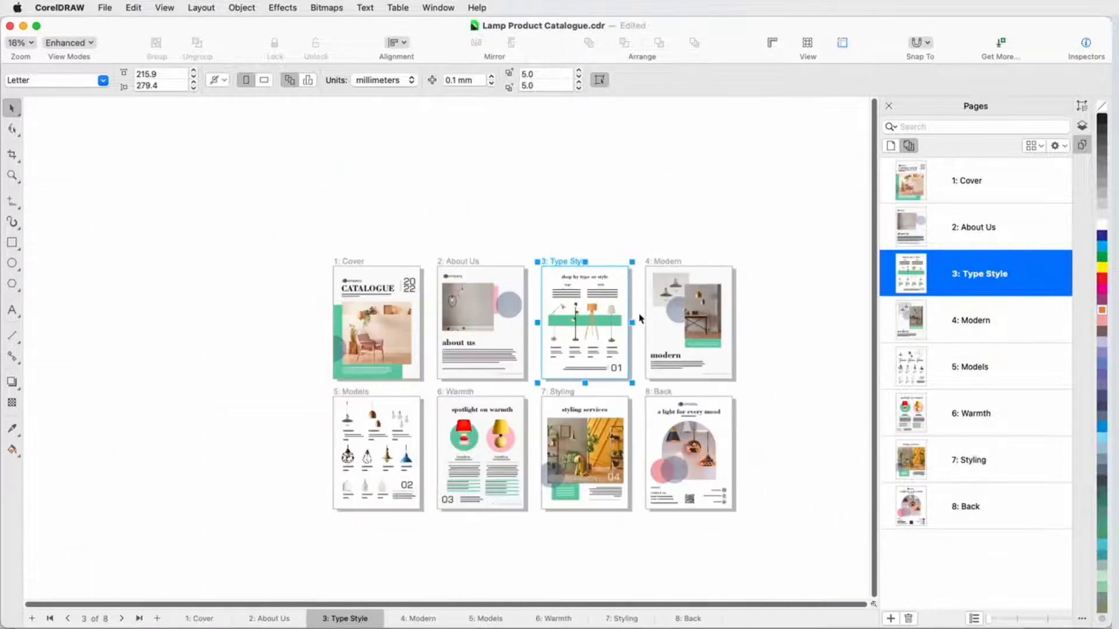
scroll(643, 323, "down", 1)
left_click(890, 145)
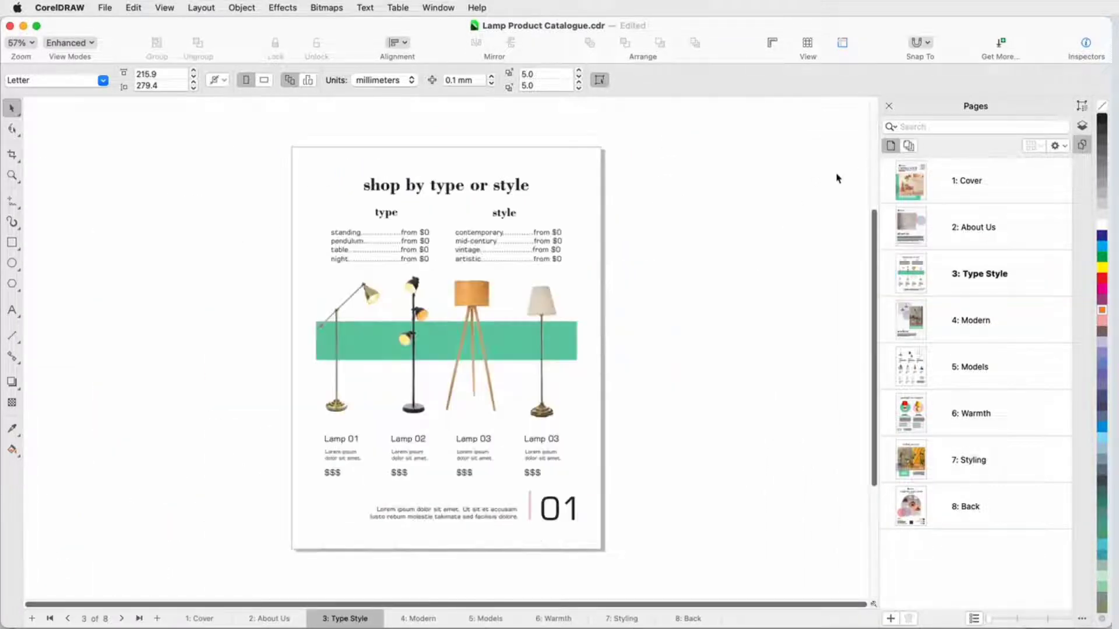
- Lay out all pages in a four-column grid spaced 70 mm, after trying column and row layouts
left_click(908, 146)
left_click(1040, 147)
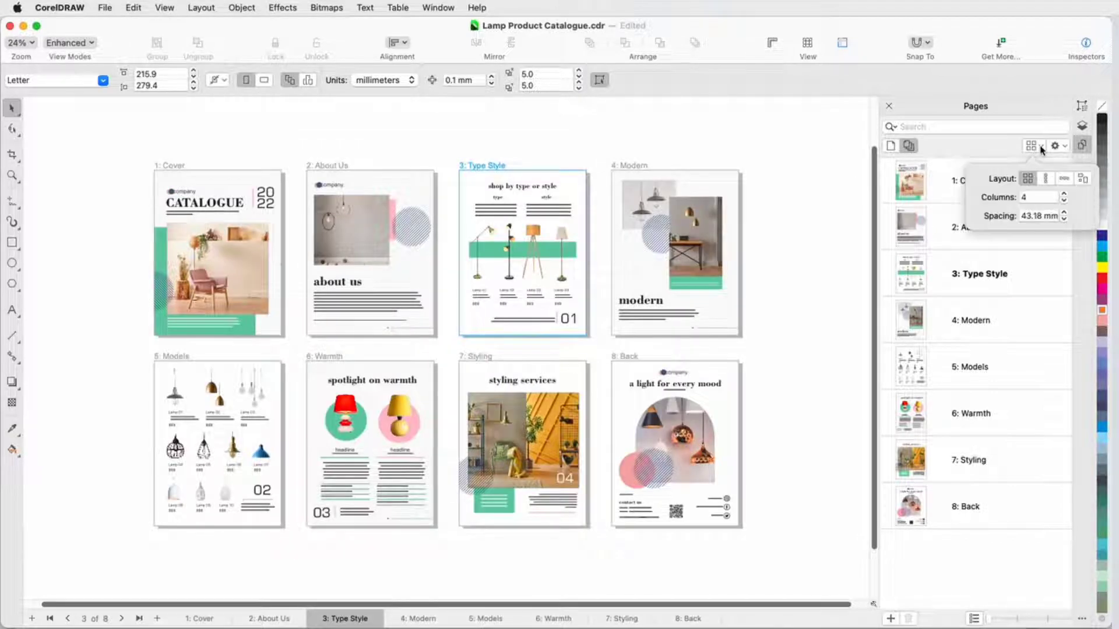
left_click(1064, 201)
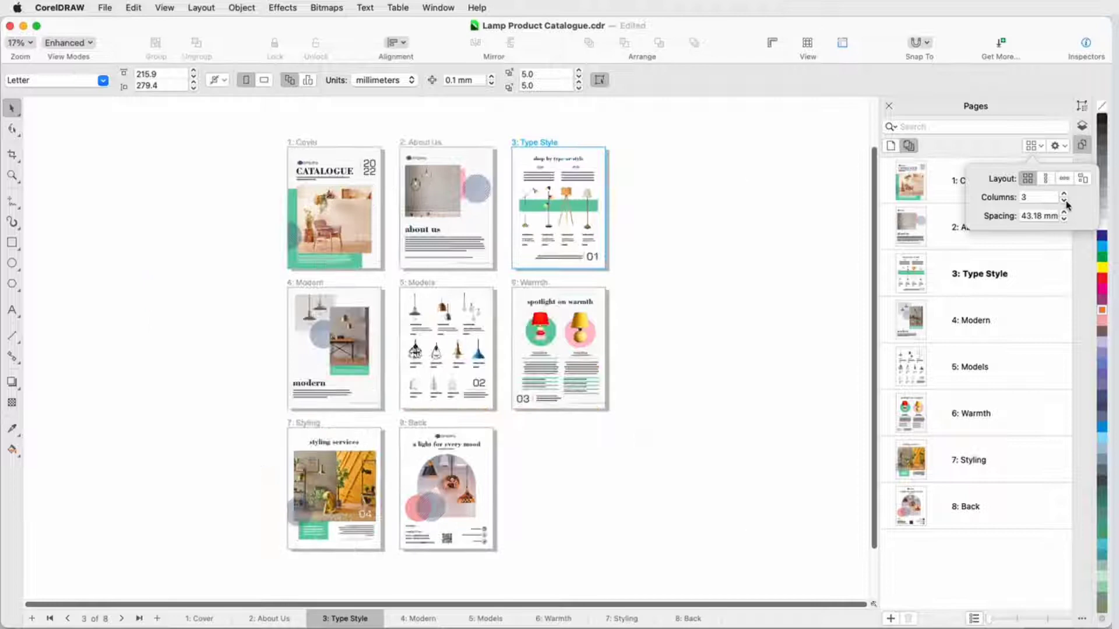
double_click(1039, 215)
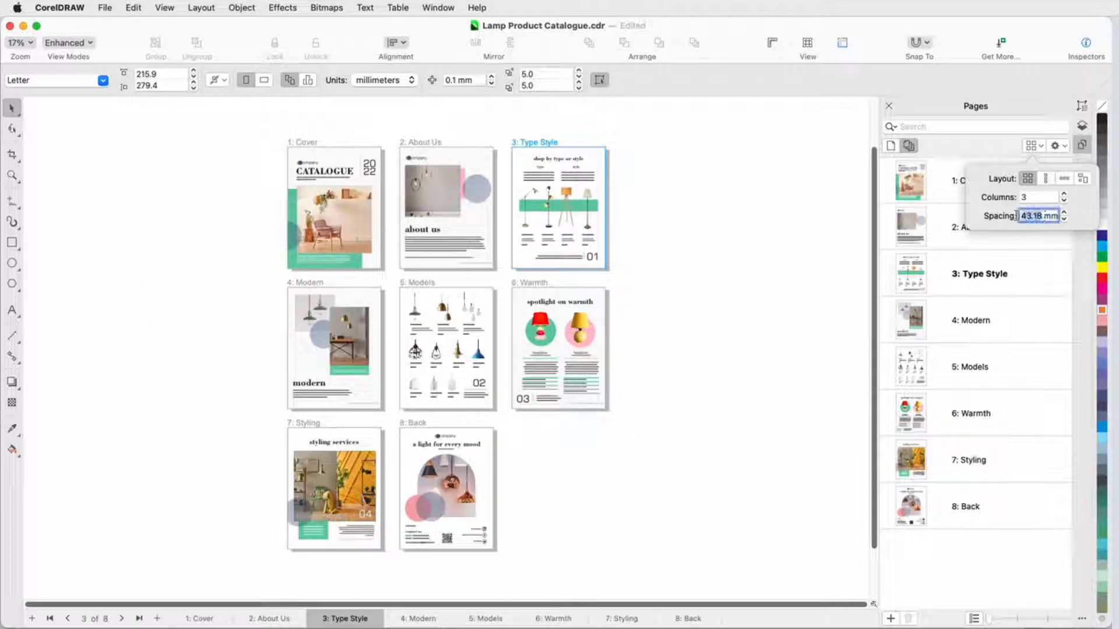
type("70")
key("Return")
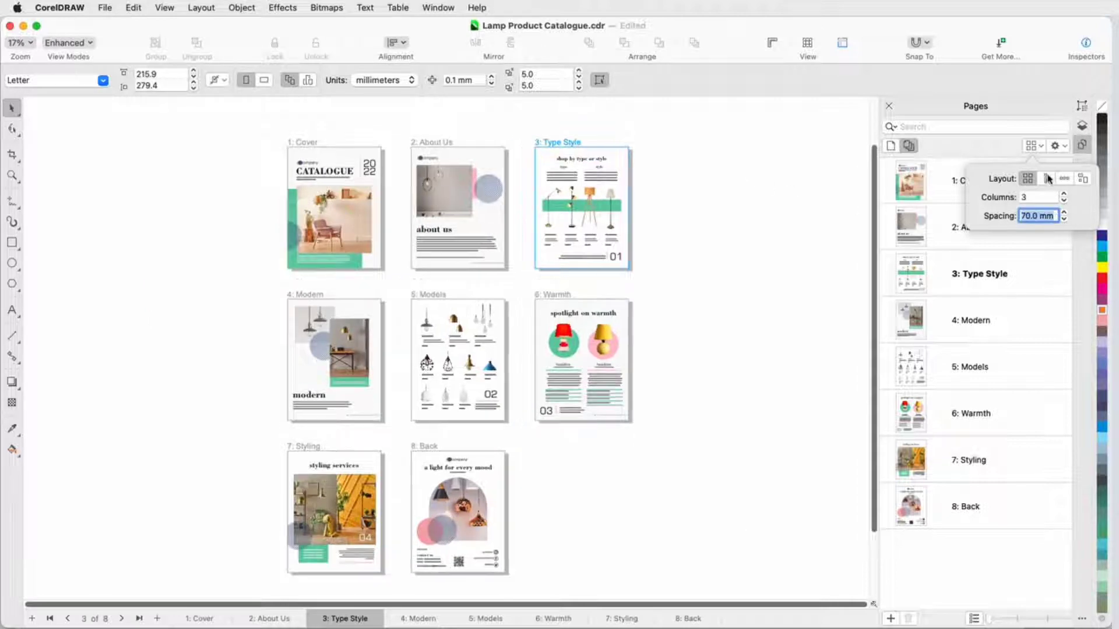
left_click(1045, 180)
left_click(1066, 180)
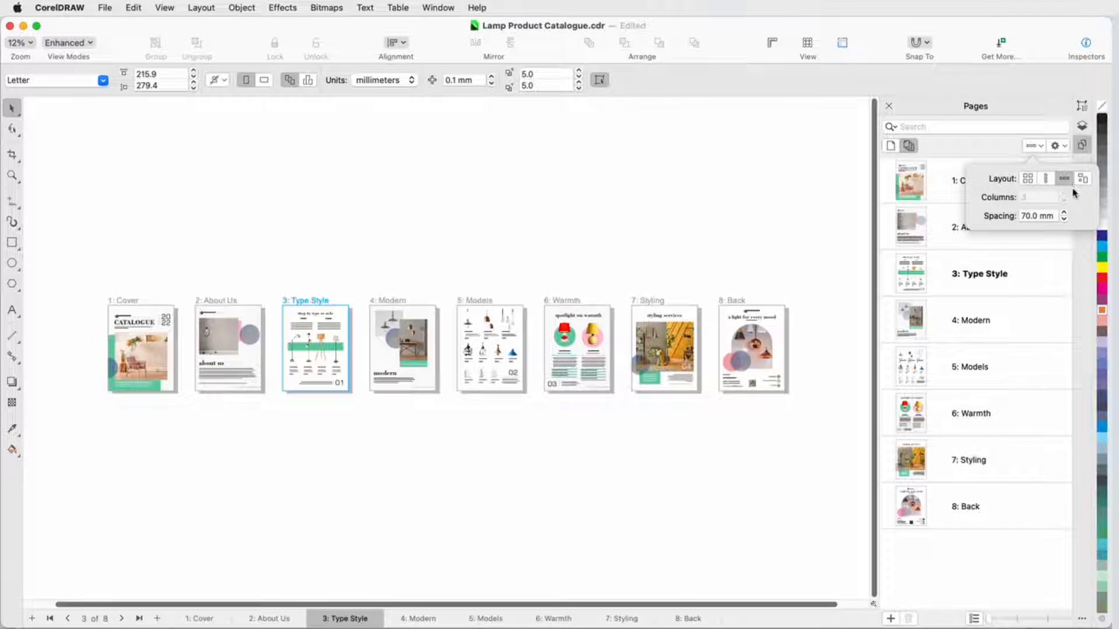
left_click(1027, 179)
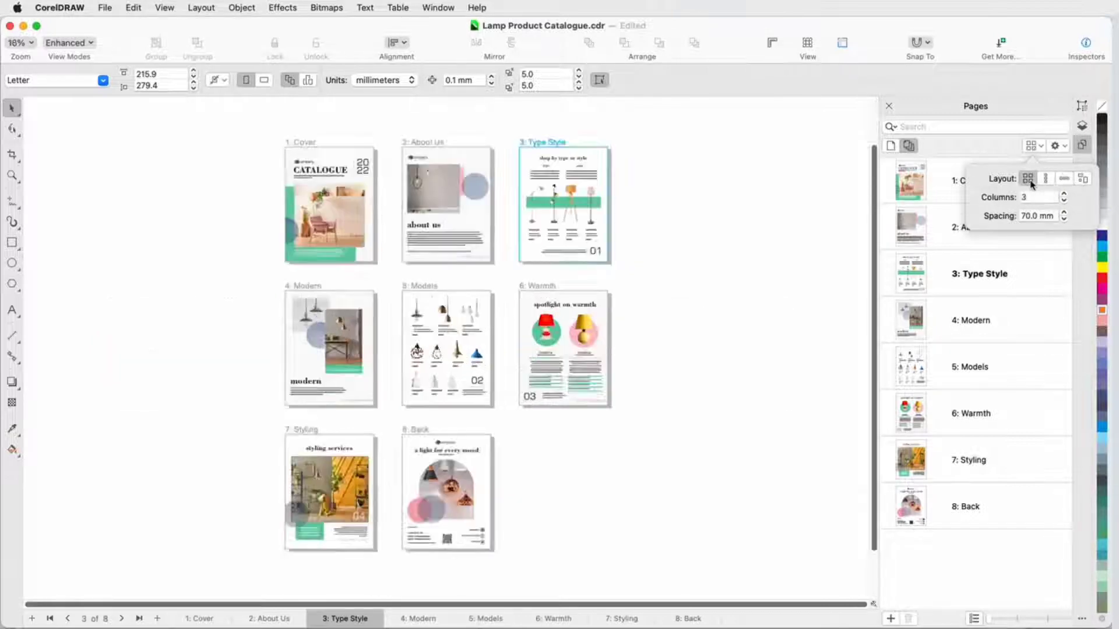
left_click(1064, 195)
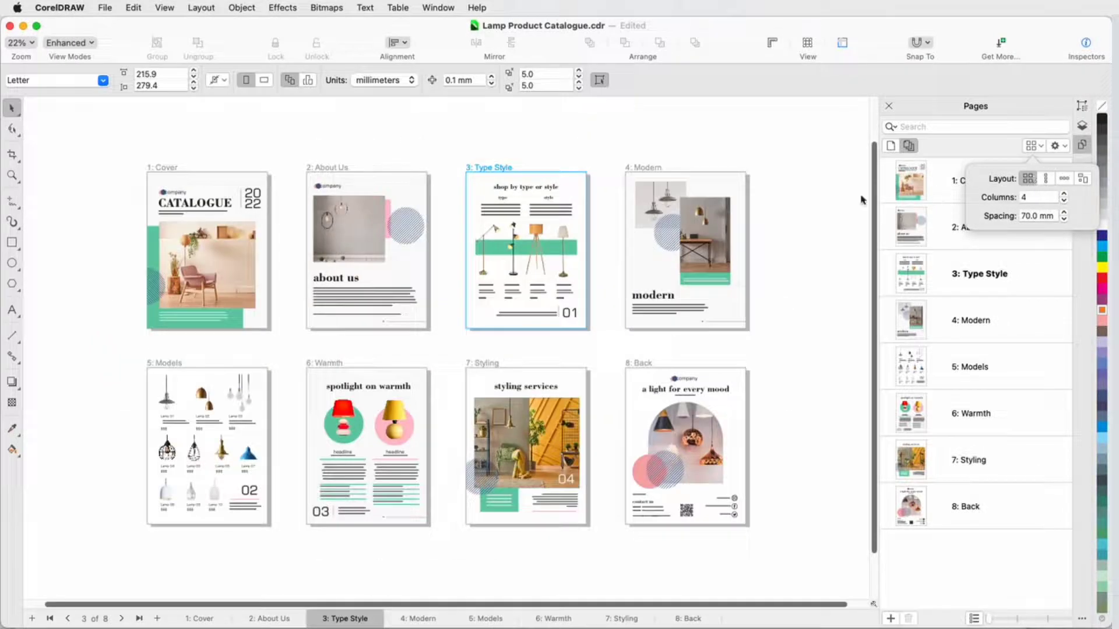
left_click(506, 167)
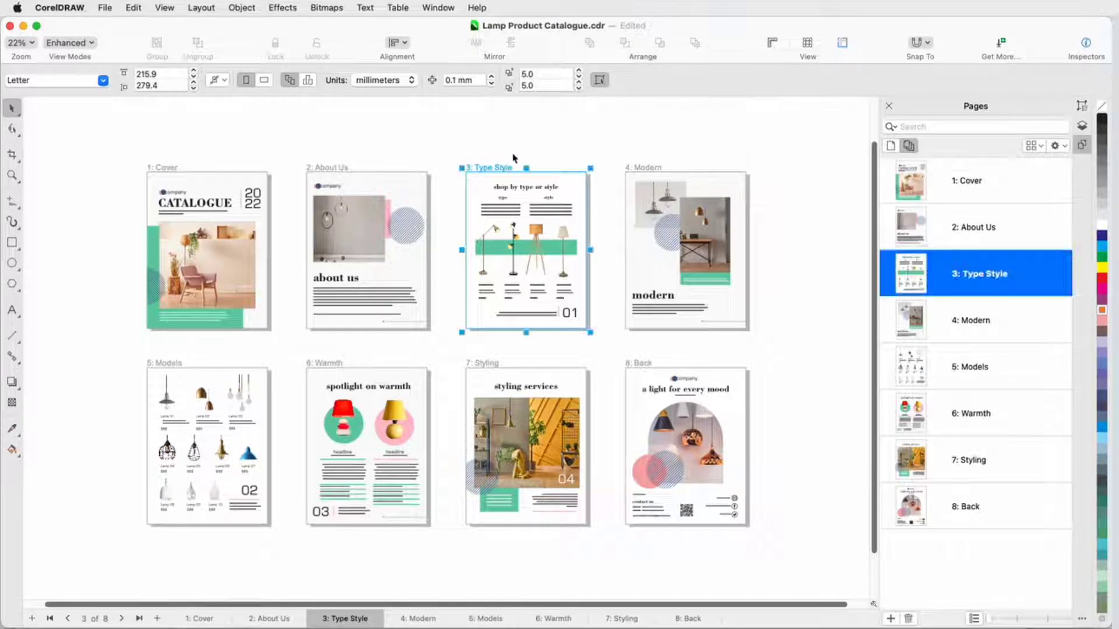
right_click(509, 167)
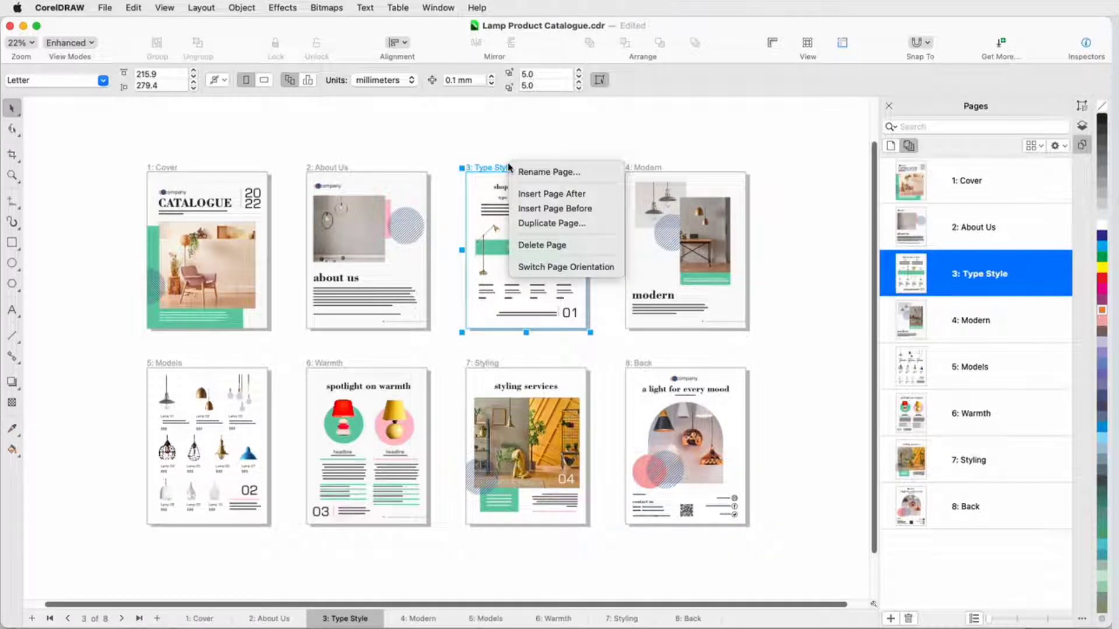
left_click(582, 336)
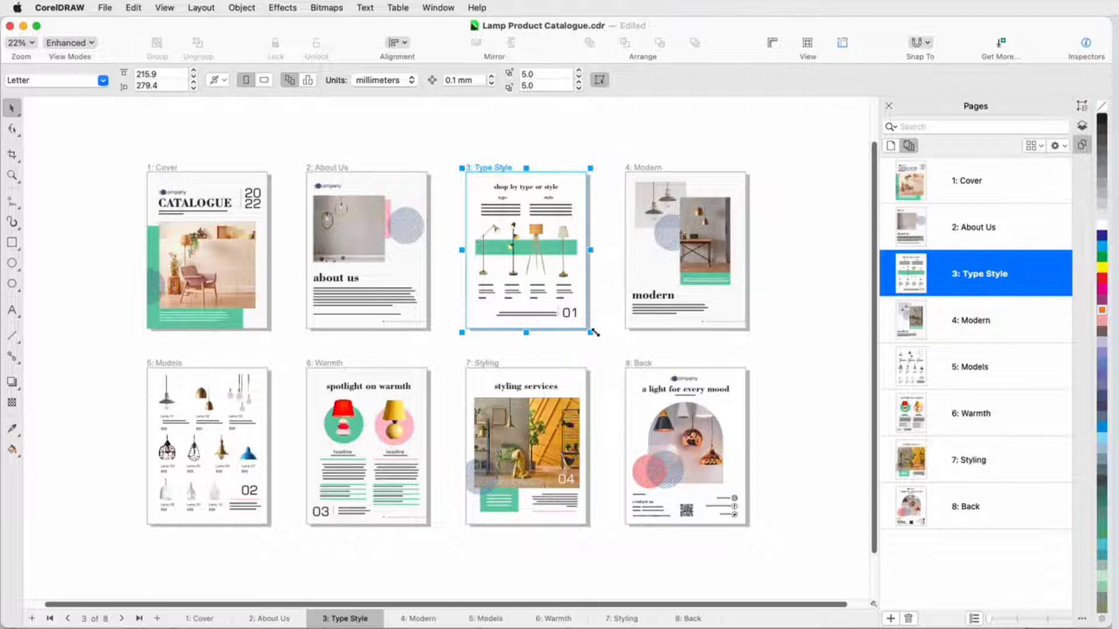
left_click_drag(591, 333, 667, 385)
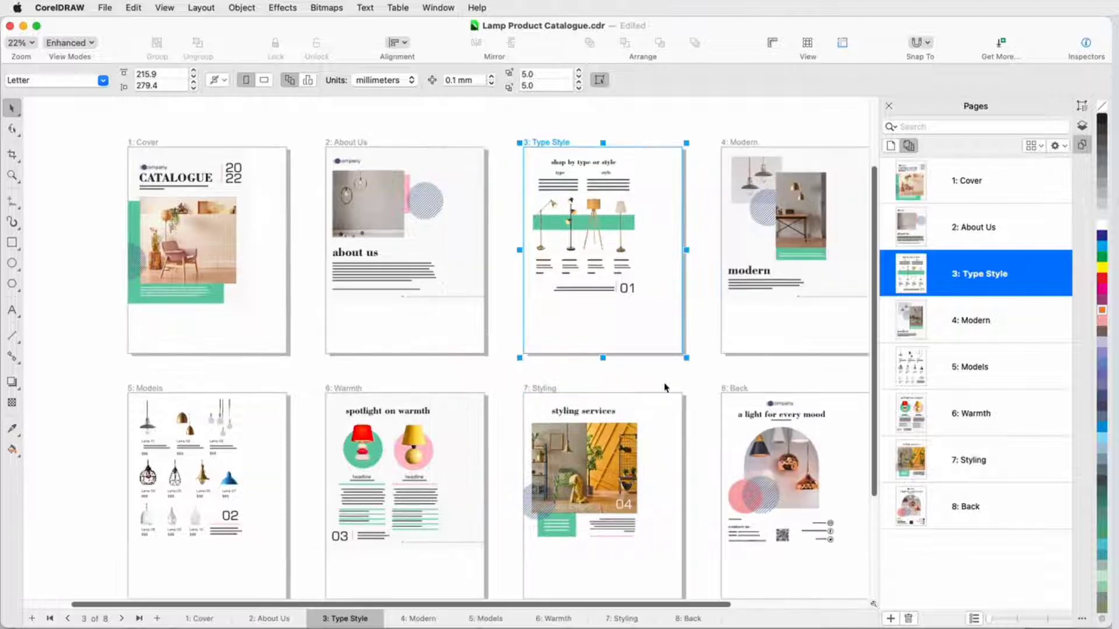
key("super+z")
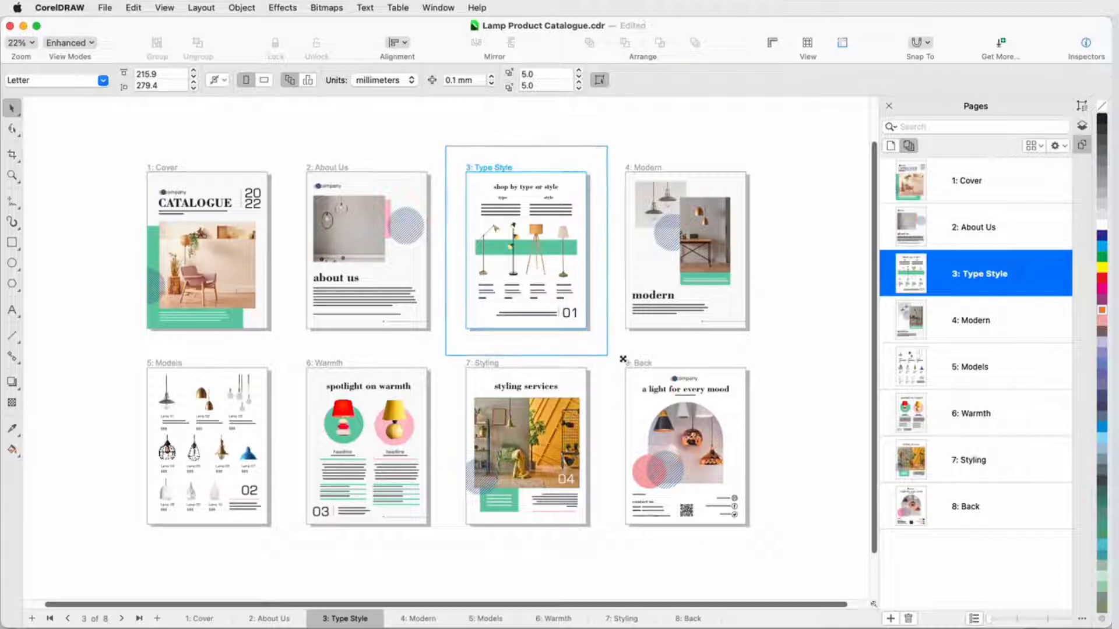
key("super+shift+z")
key("super+z")
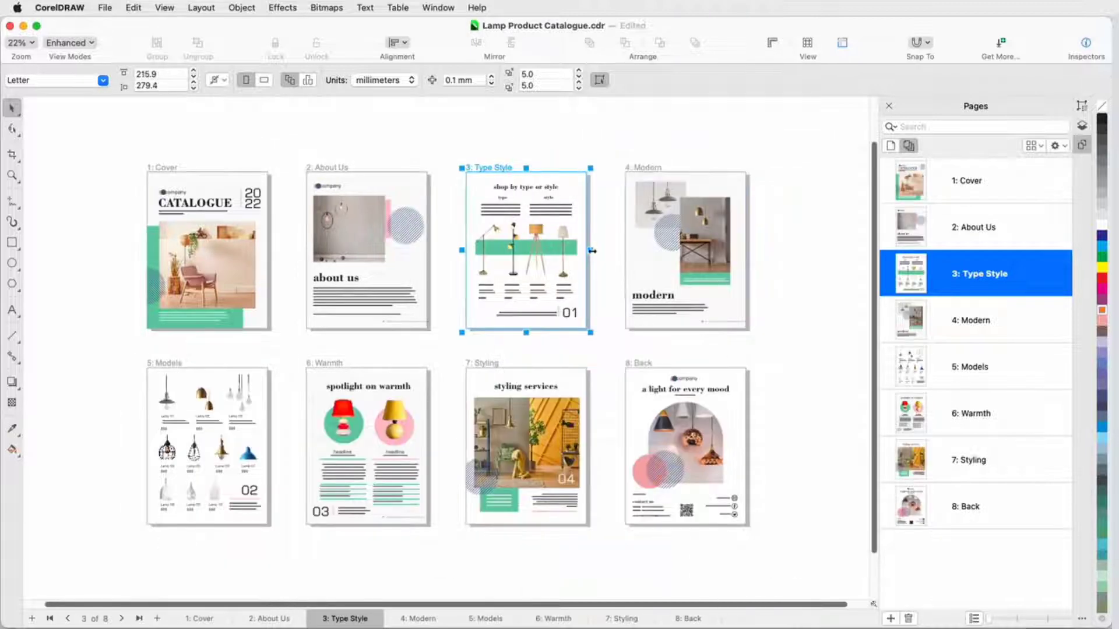
left_click_drag(592, 251, 649, 254)
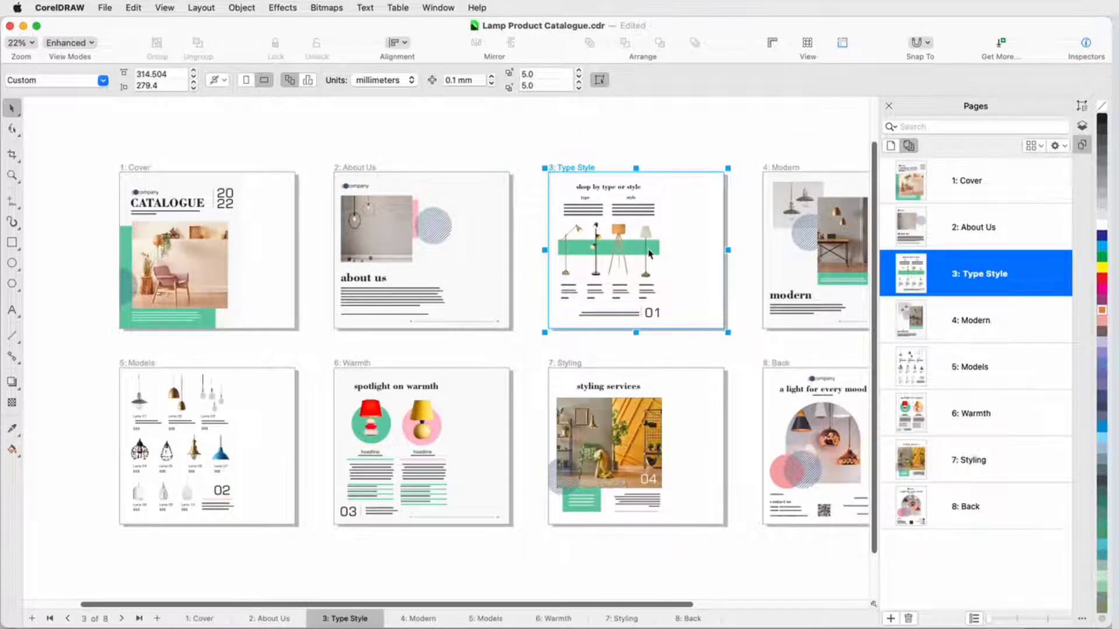
key("super+z")
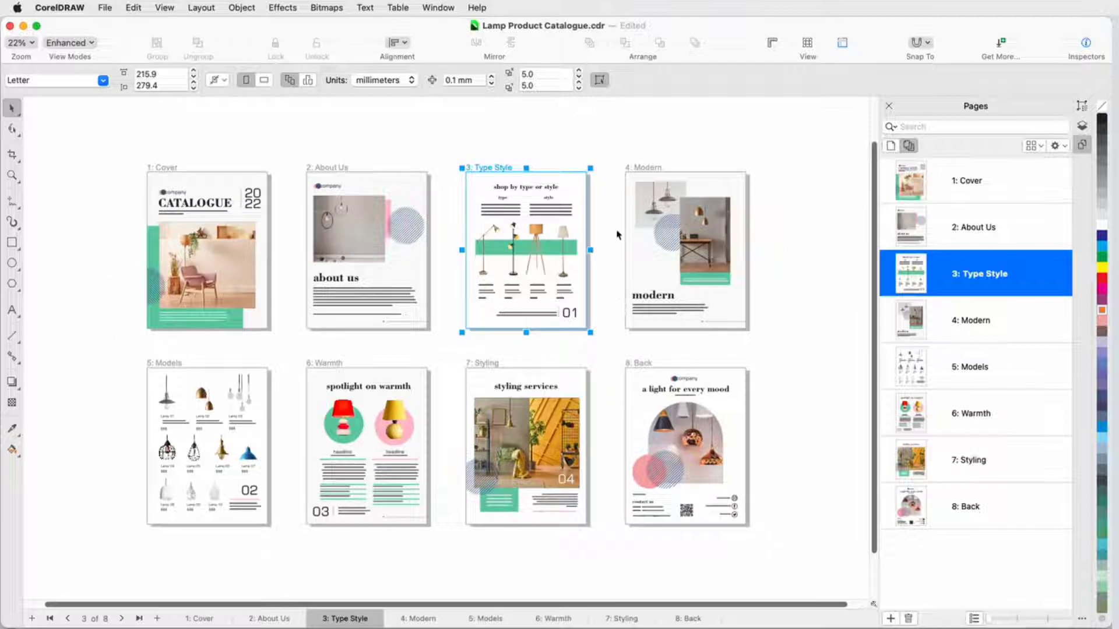
left_click(308, 80)
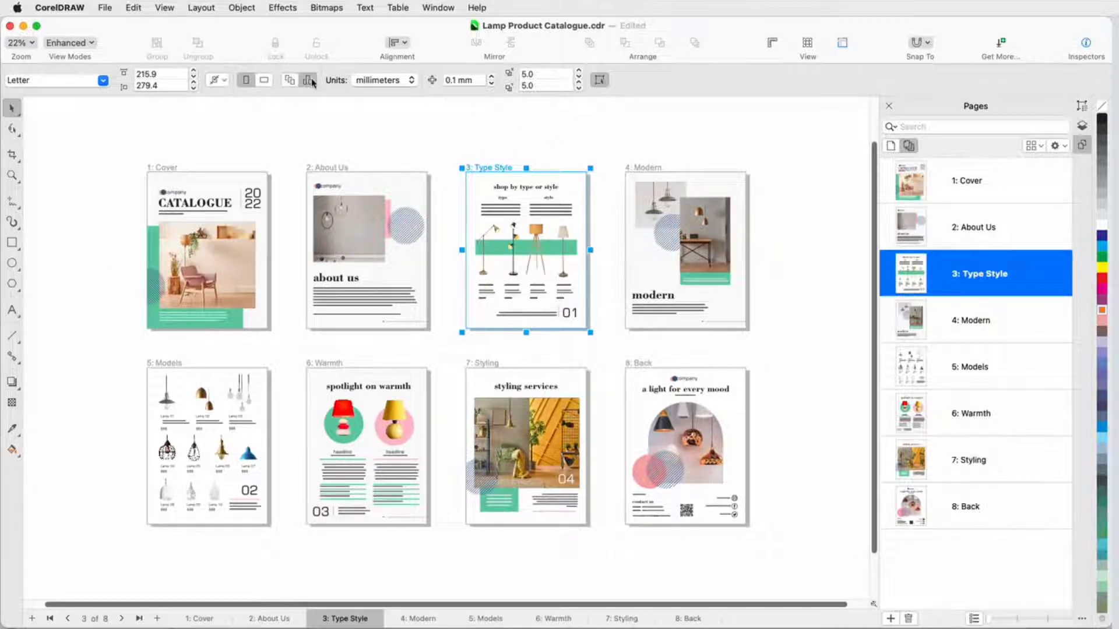
left_click(654, 371)
left_click_drag(749, 528, 791, 566)
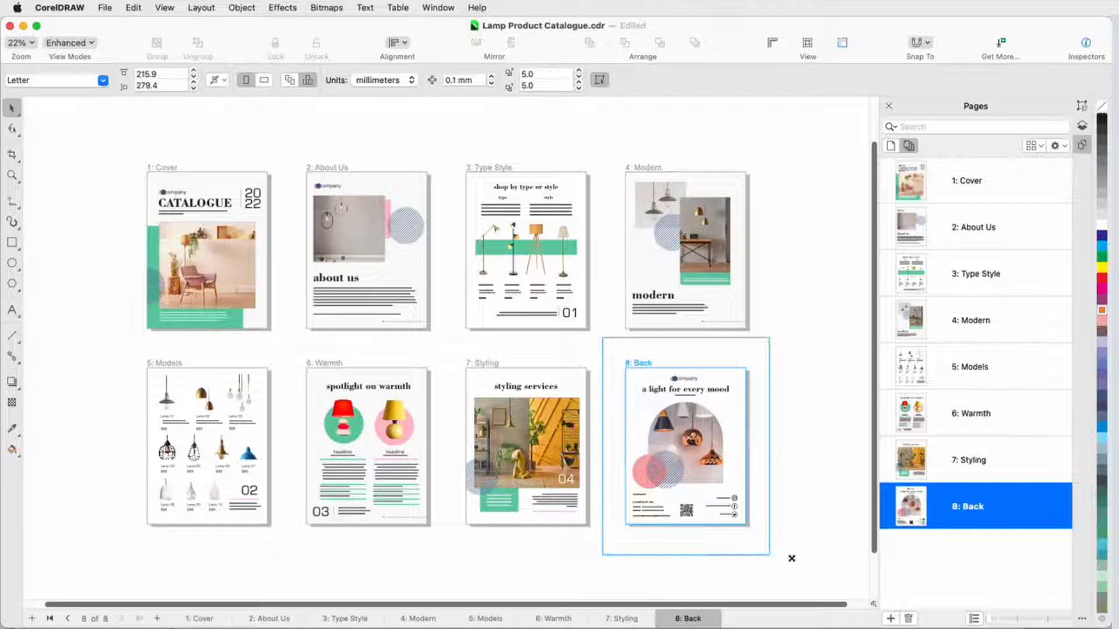
- Undo the Back page enlargement, go to Type Style via About Us, and show its page options
key("ctrl+z")
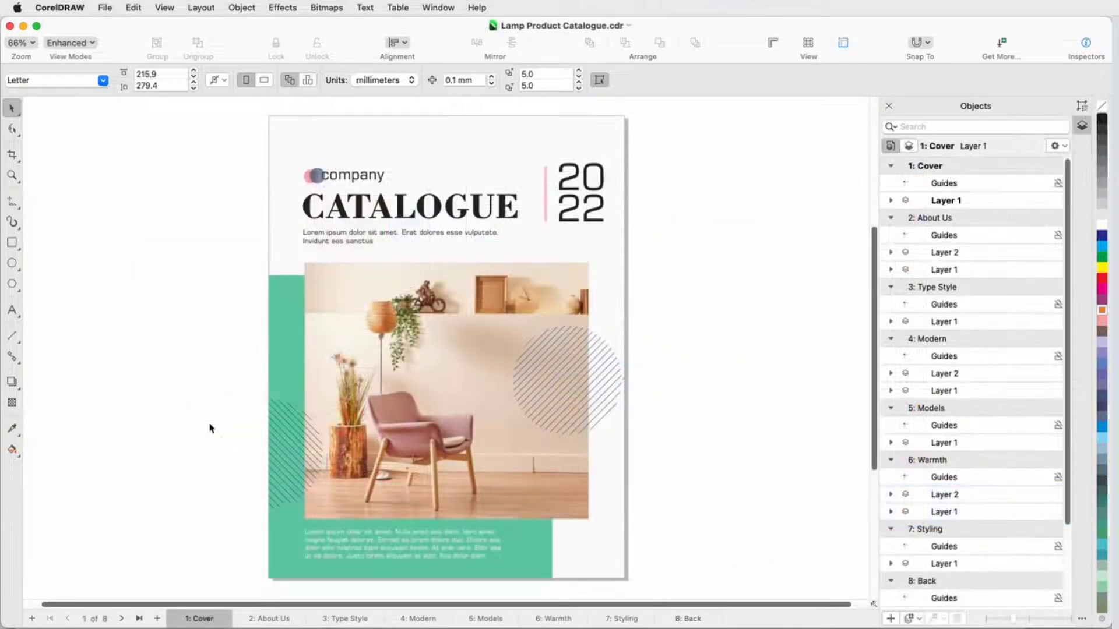
left_click(295, 619)
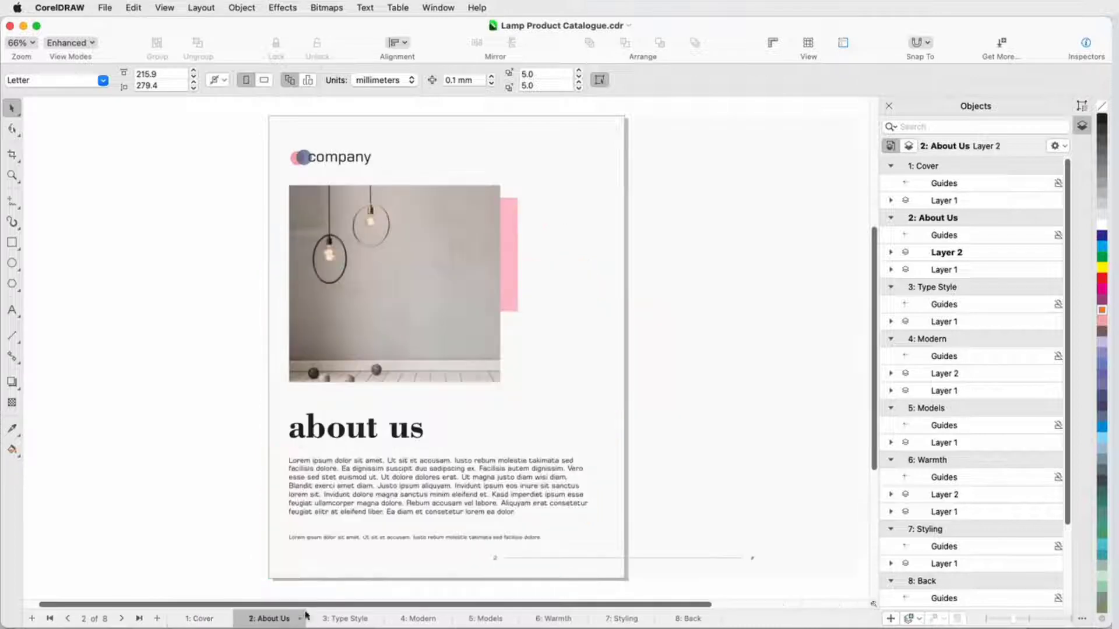
left_click(340, 619)
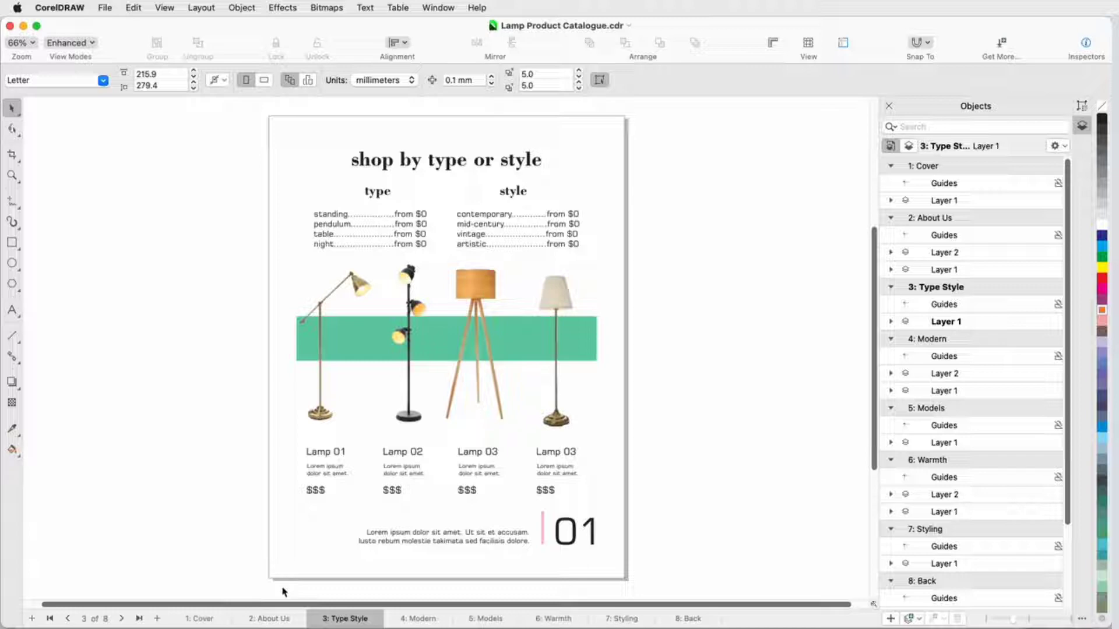
mouse_move(344, 618)
right_click(338, 620)
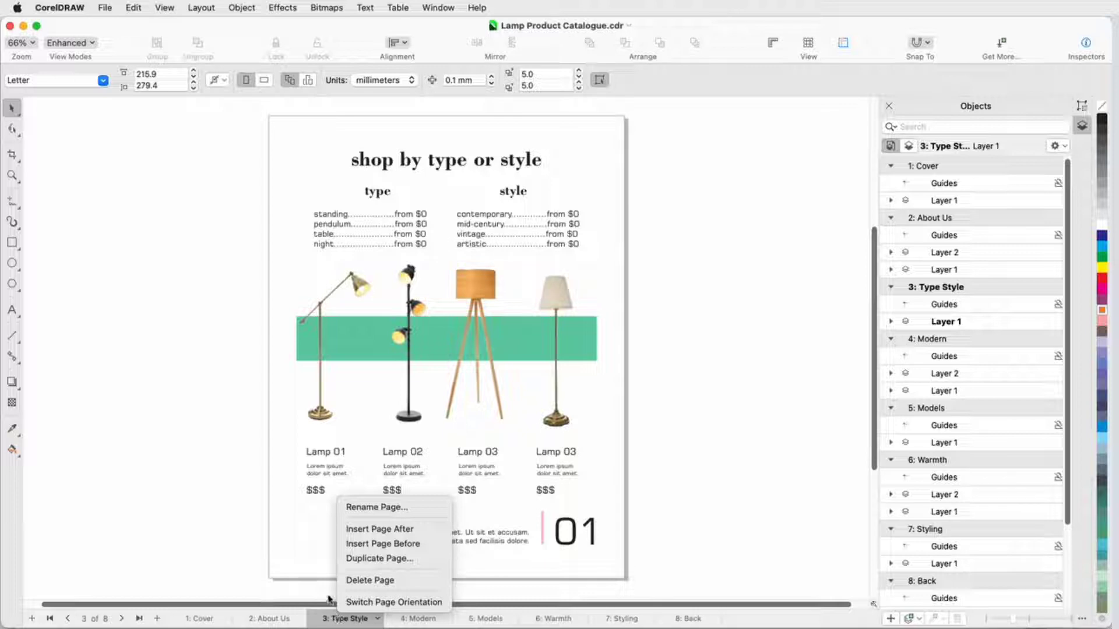
left_click(329, 599)
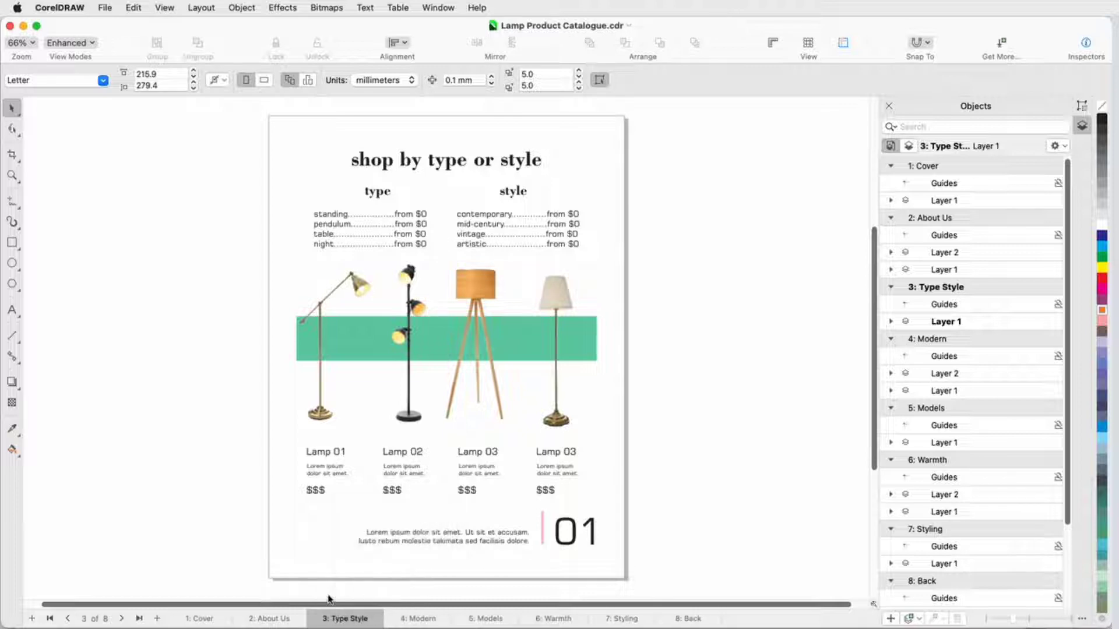
left_click(211, 11)
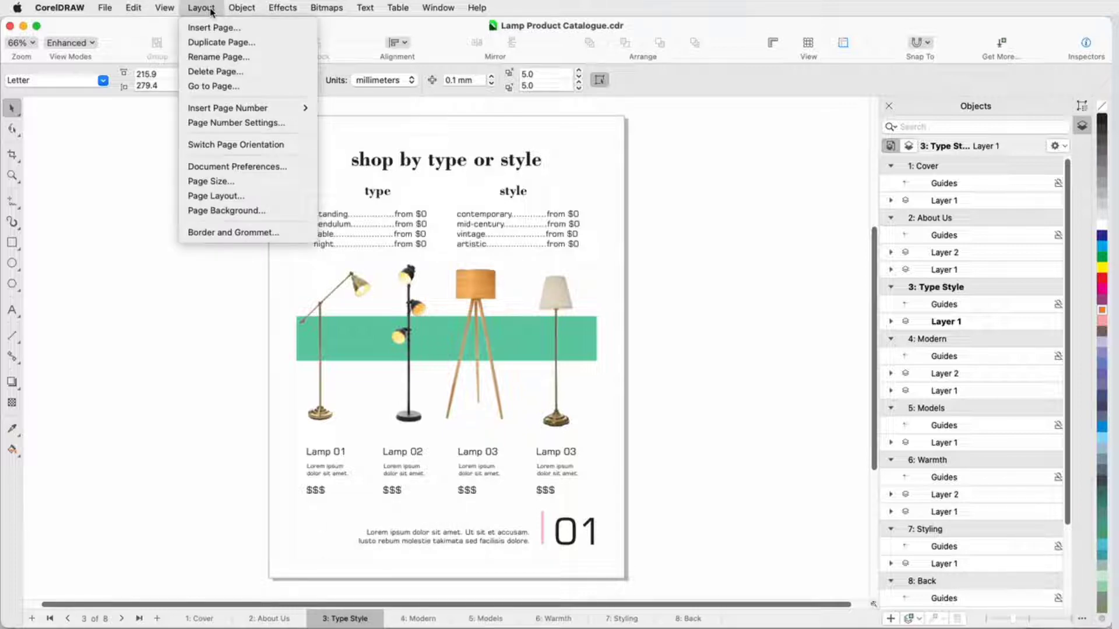
left_click(210, 11)
mouse_move(350, 617)
left_mouse_down()
mouse_move(420, 618)
mouse_move(353, 619)
left_mouse_up()
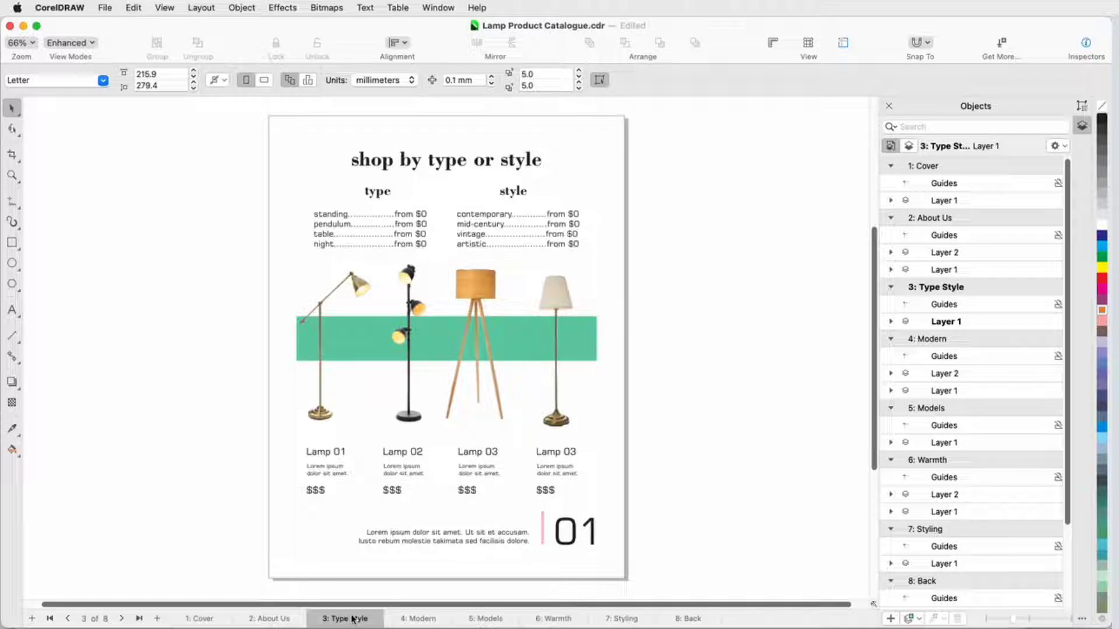
- Move the hatched circle from Cover onto About Us, beside the photo
left_click(208, 619)
left_click(551, 390)
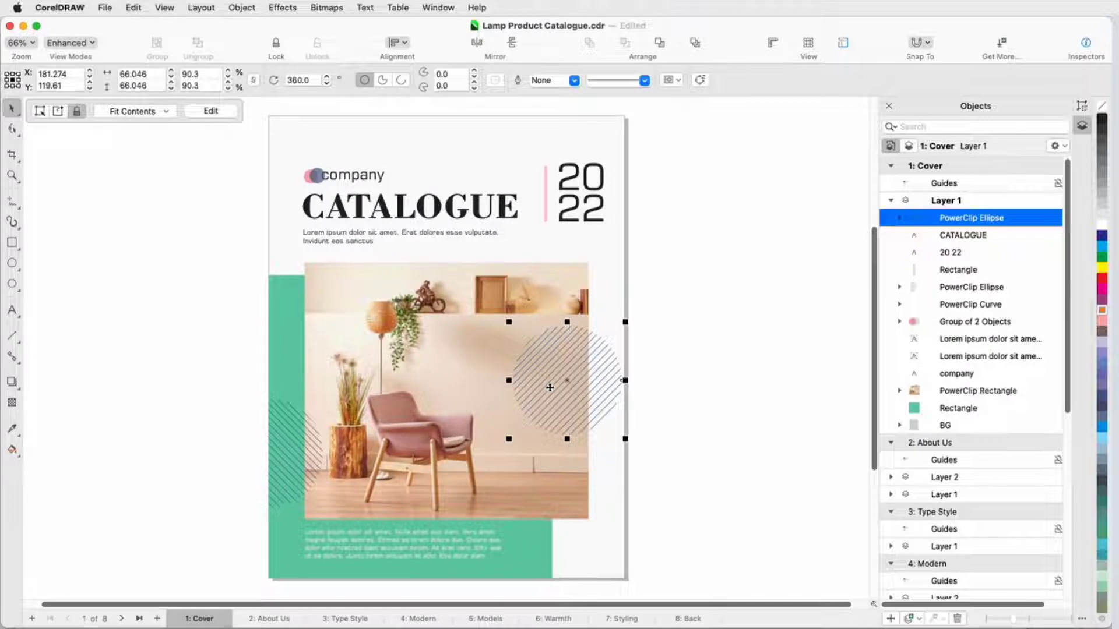
key("Escape")
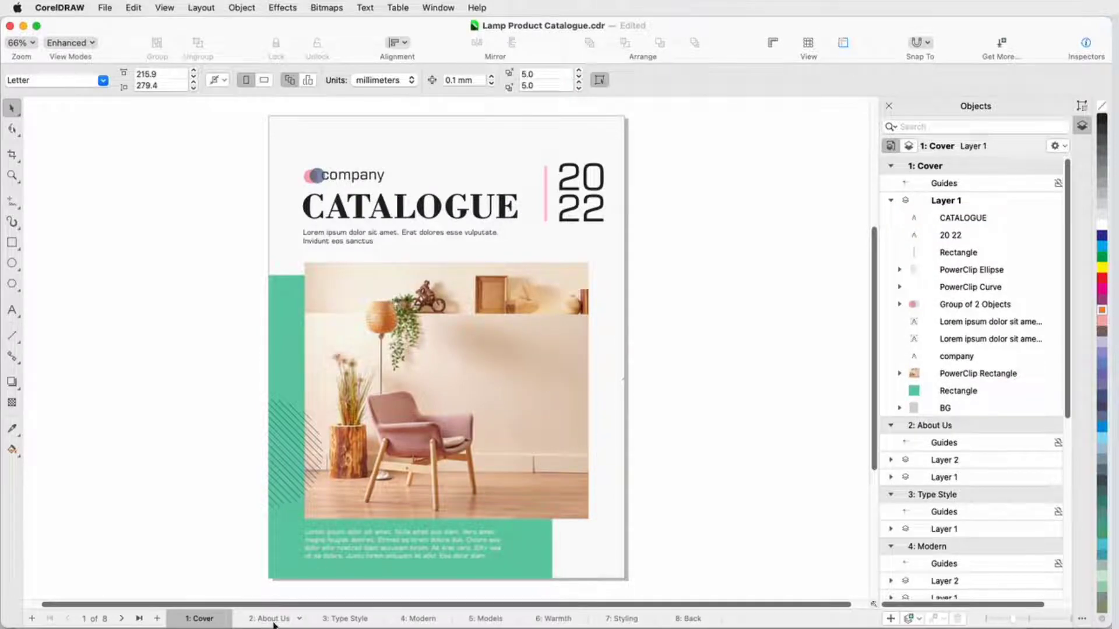
left_click(274, 620)
key("ctrl+v")
left_click_drag(574, 387, 564, 278)
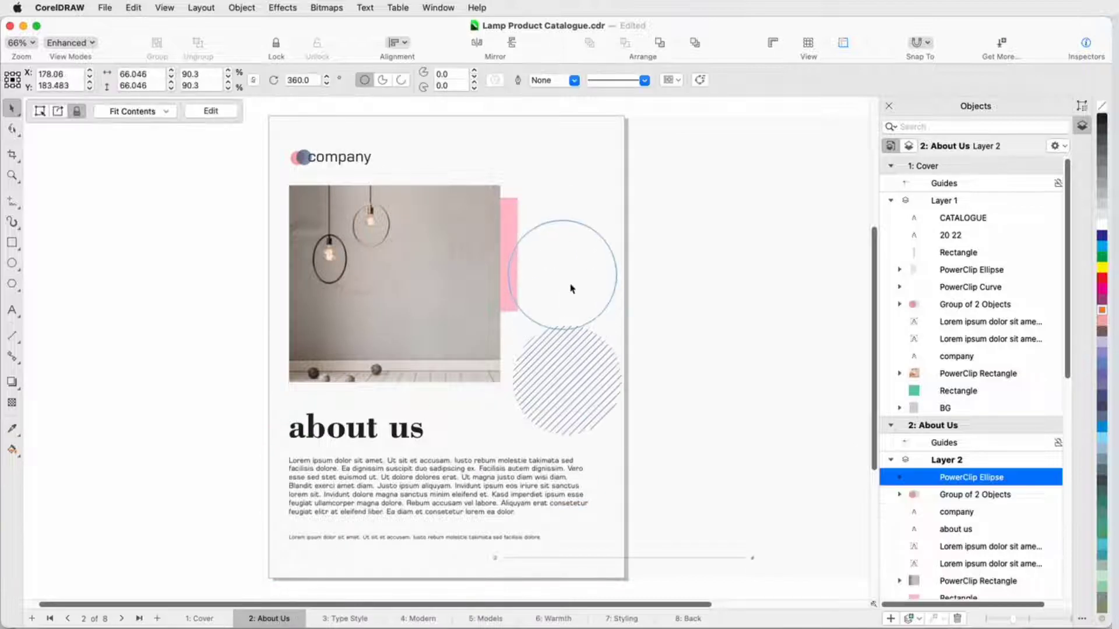
left_click(692, 293)
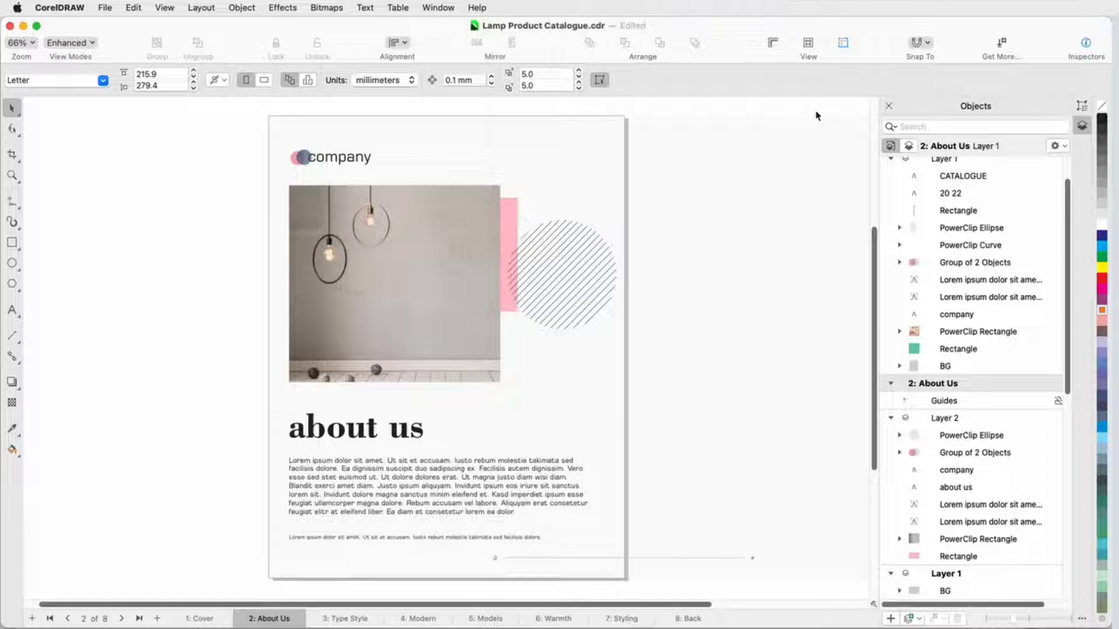
- Bring up the Pages docker from the docker list
left_click(437, 9)
mouse_move(494, 130)
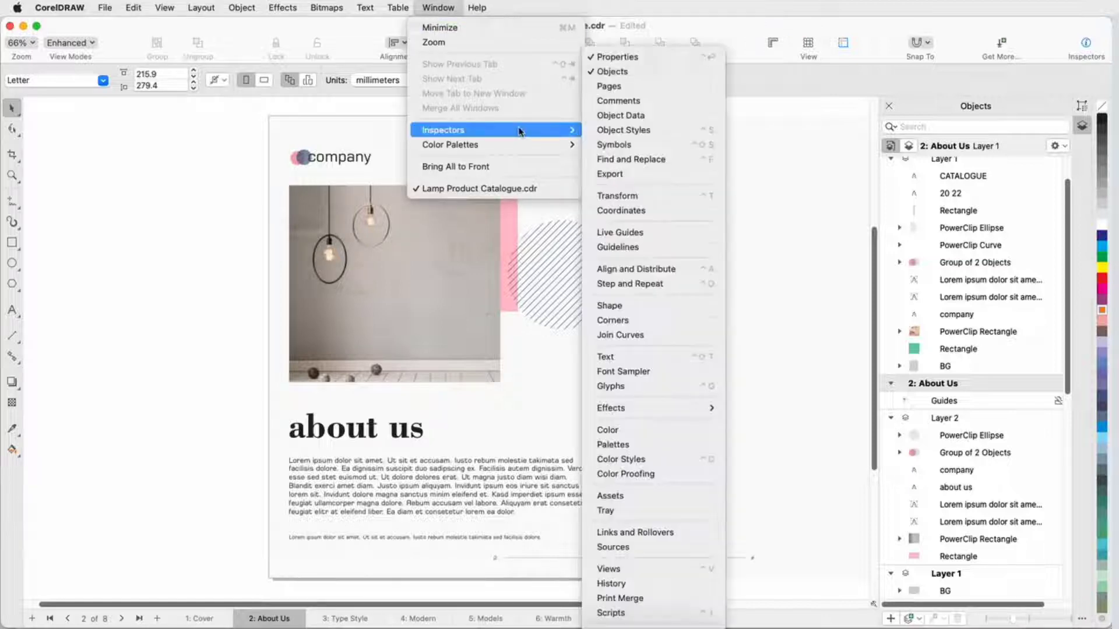
key("Escape")
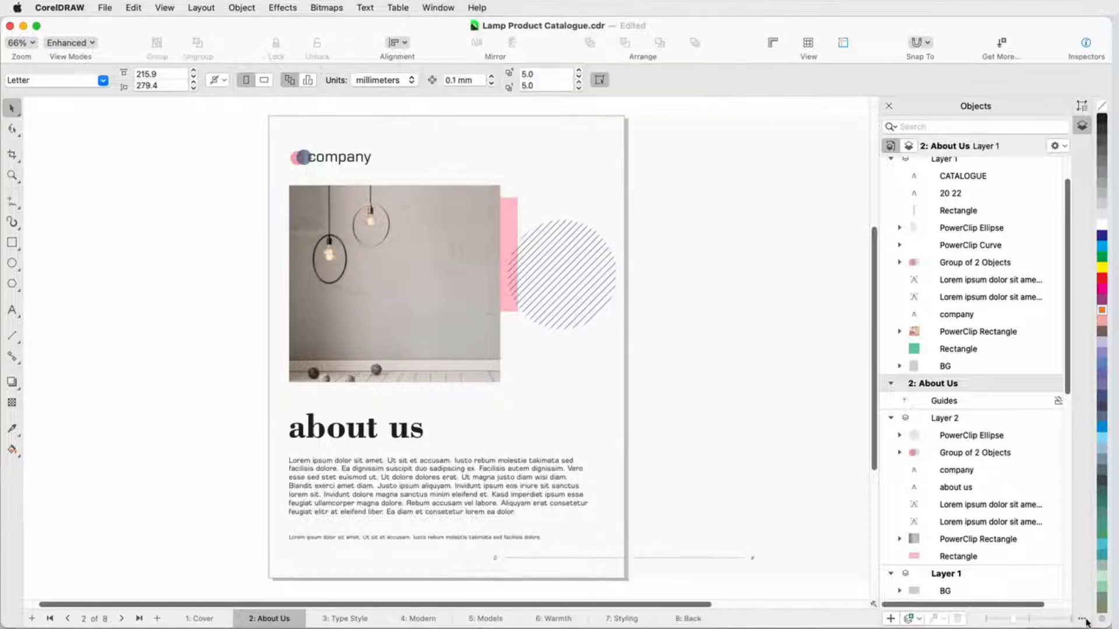
left_click(1084, 620)
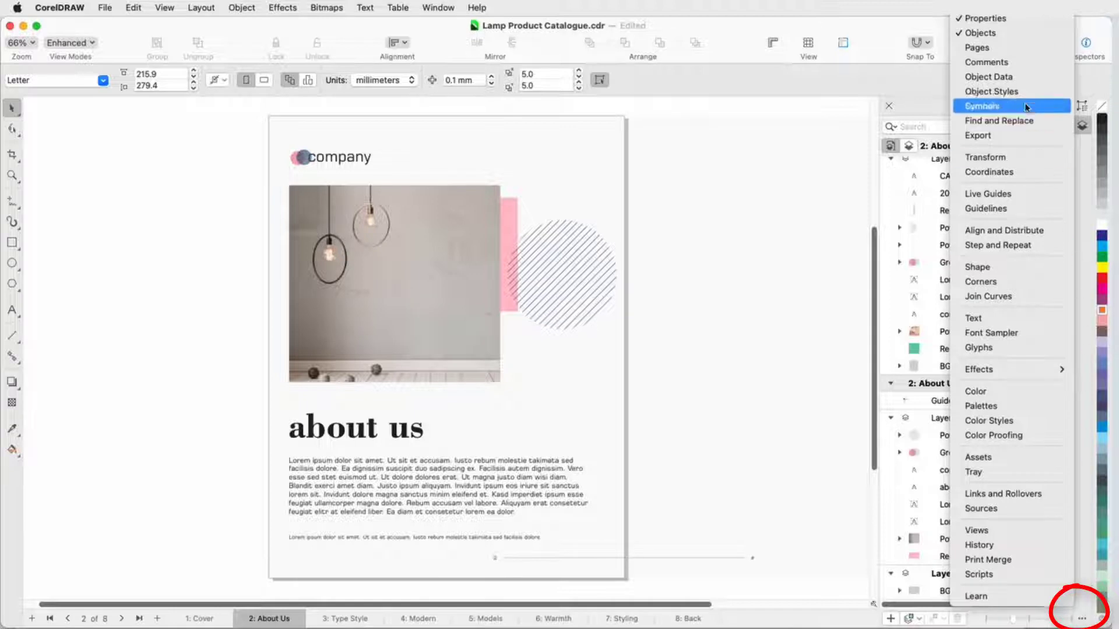
left_click(993, 50)
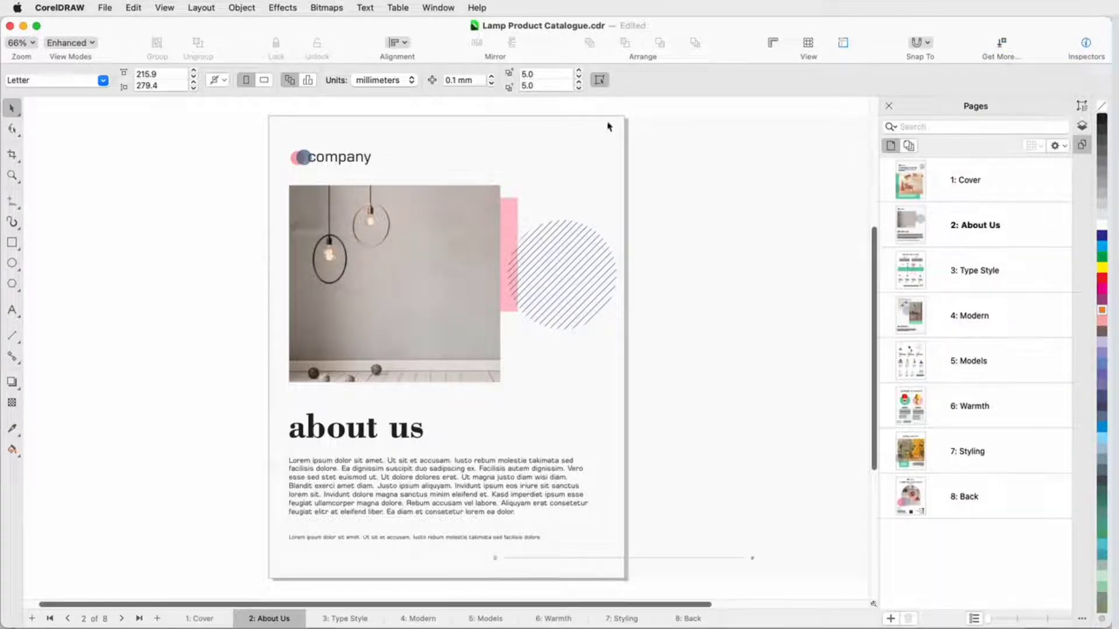
left_click(104, 8)
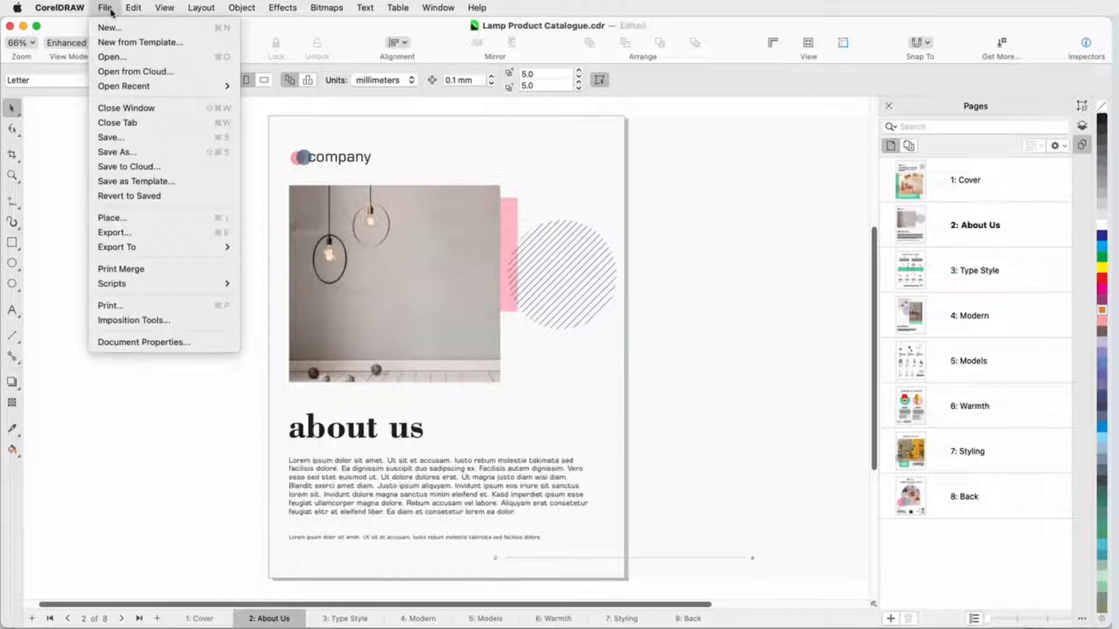
left_click(124, 26)
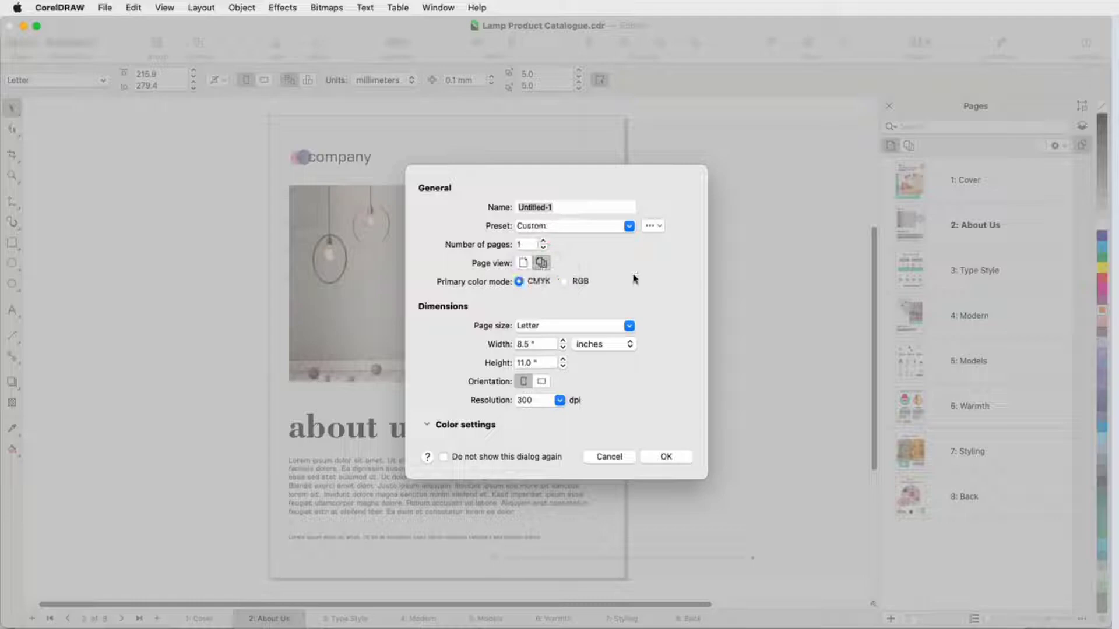
left_click(622, 457)
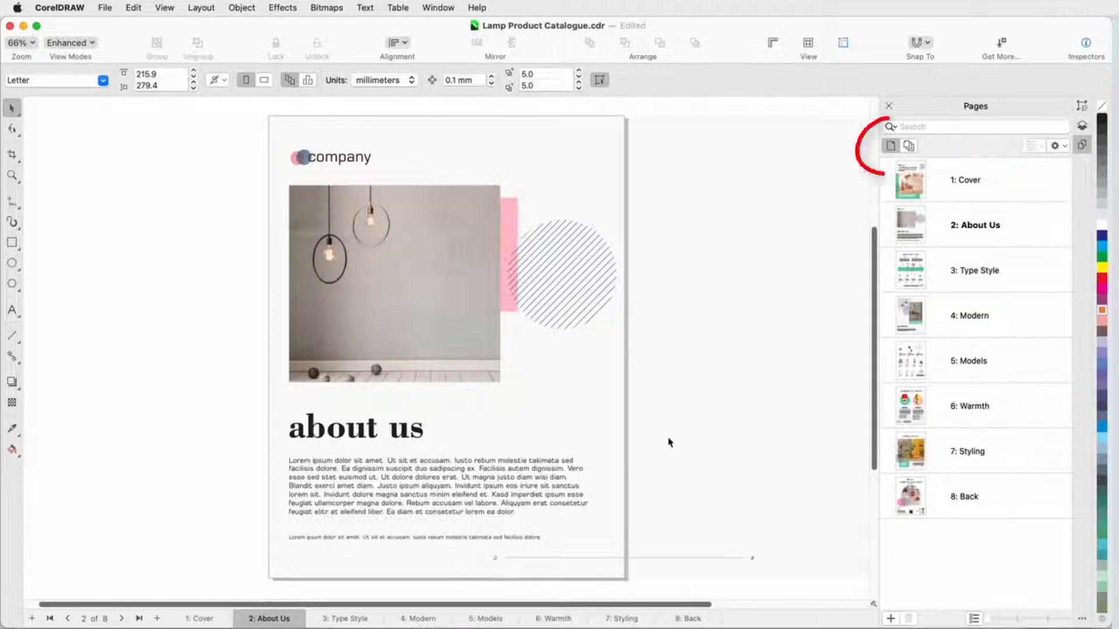
- Add a blank page after Modern, delete it again, and show the Pages docker options menu
left_click(966, 277)
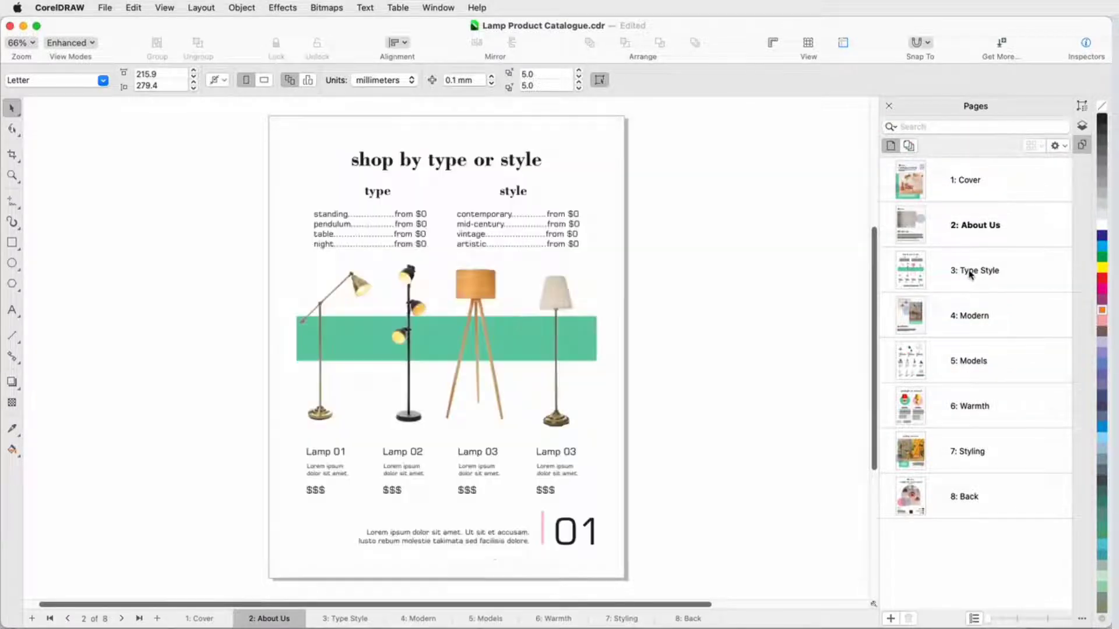
left_click(978, 321)
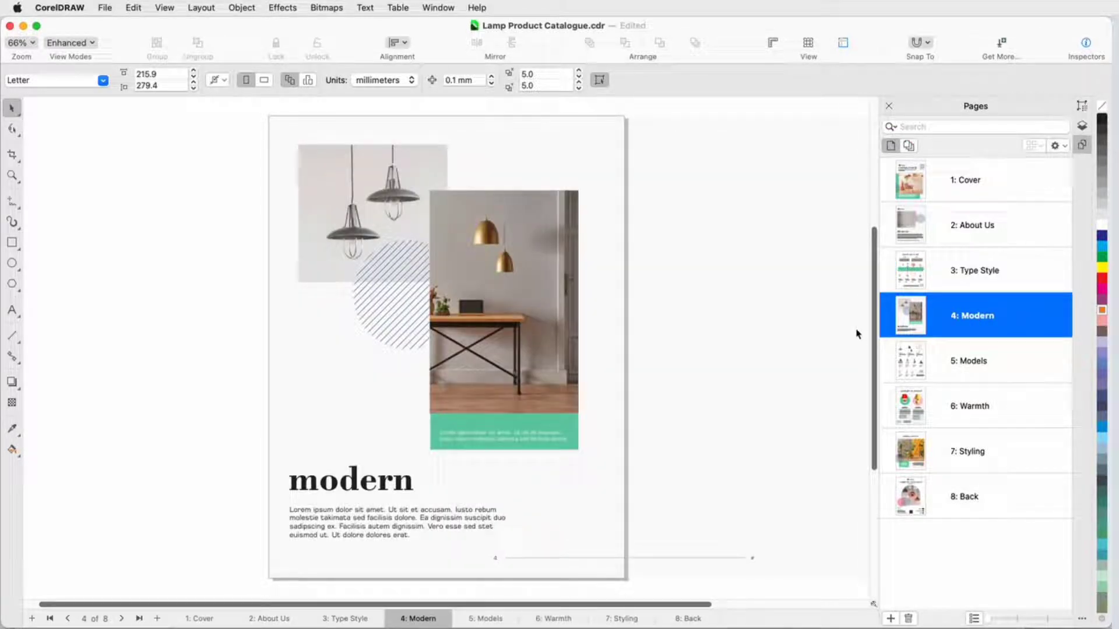
left_click(890, 618)
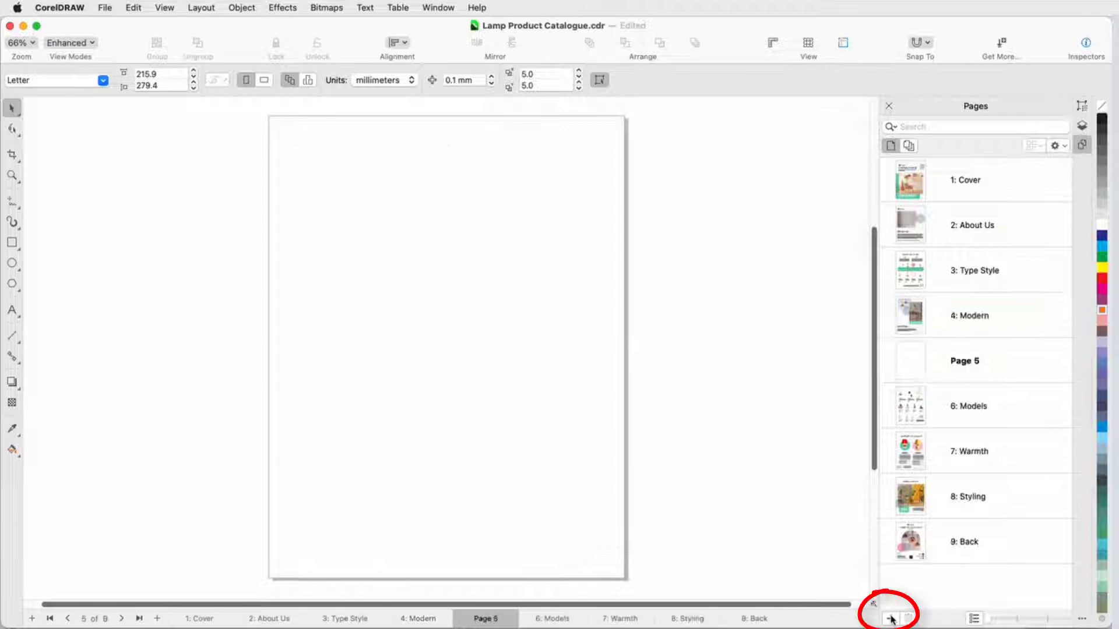
left_click(979, 367)
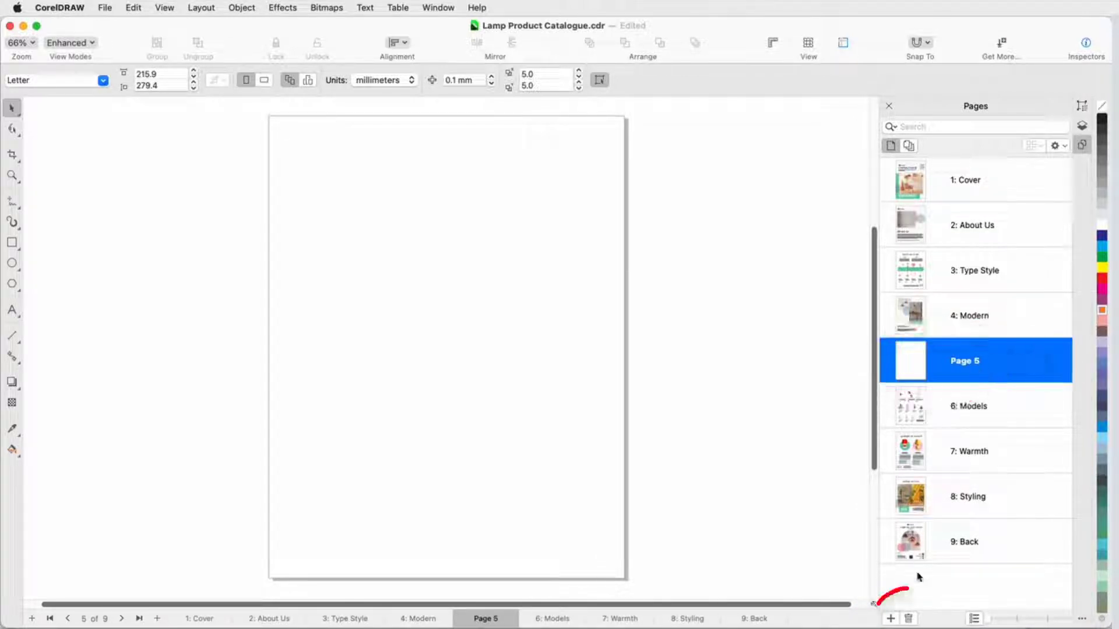
left_click(909, 618)
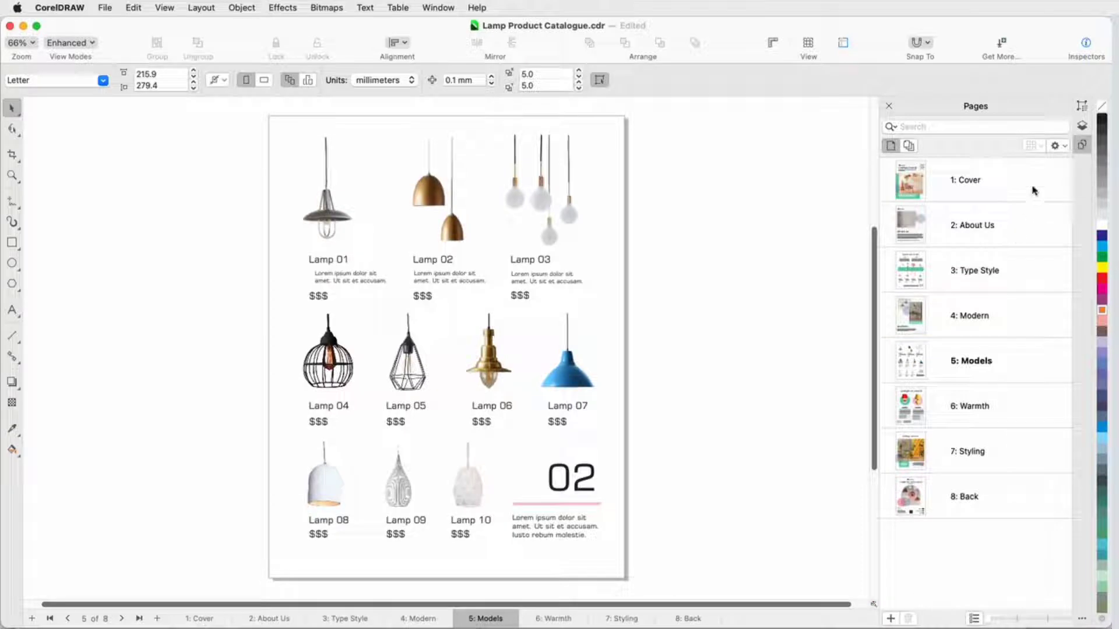
left_click(1060, 146)
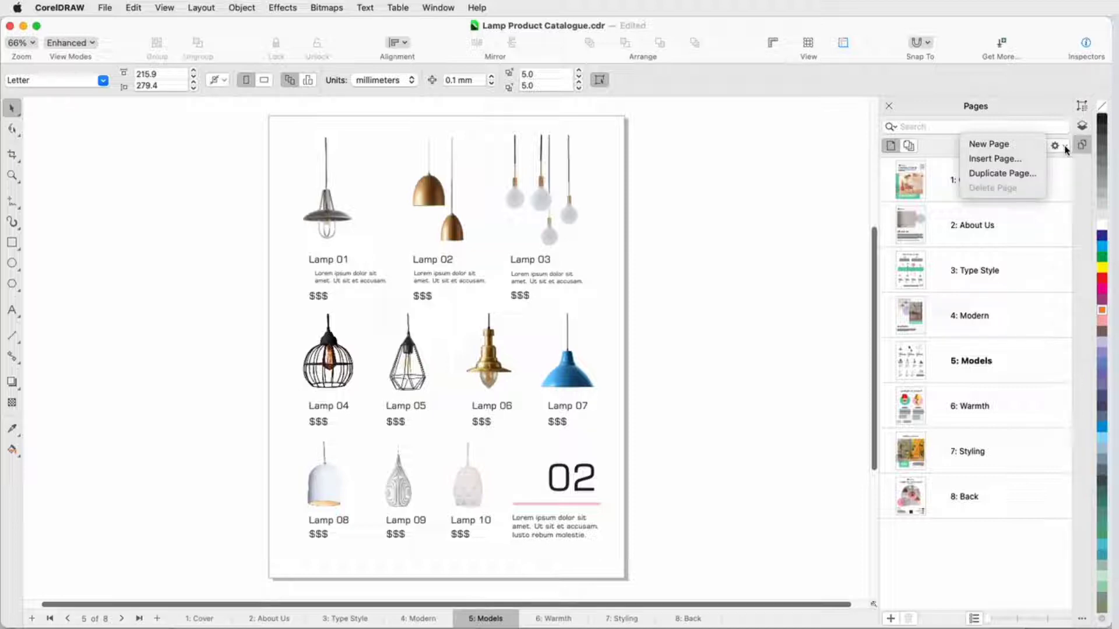
left_click(1065, 148)
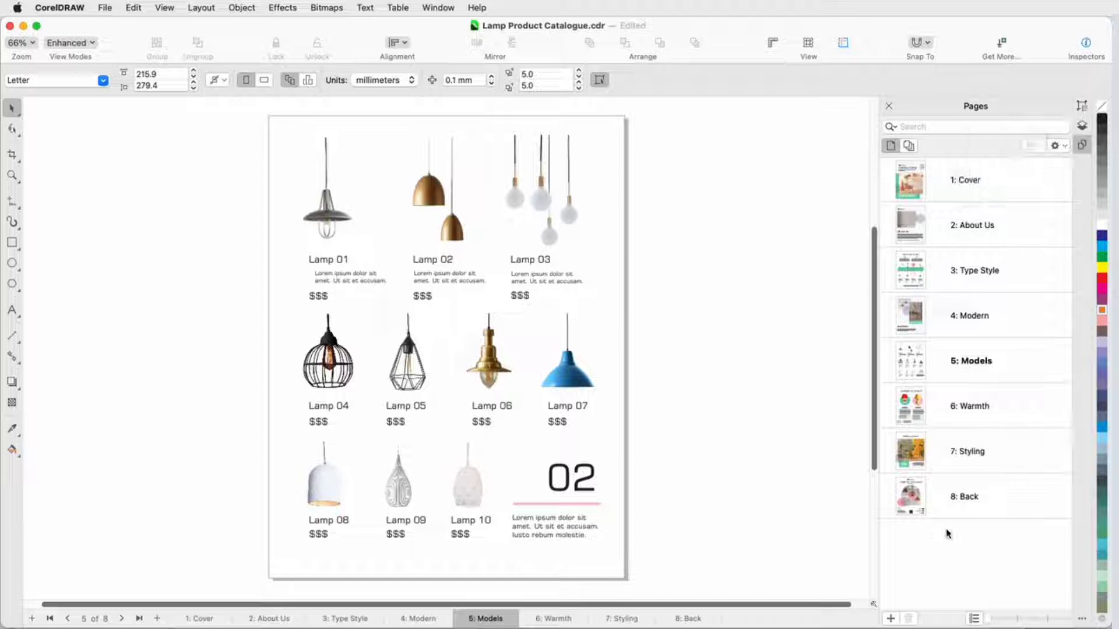
left_click(973, 619)
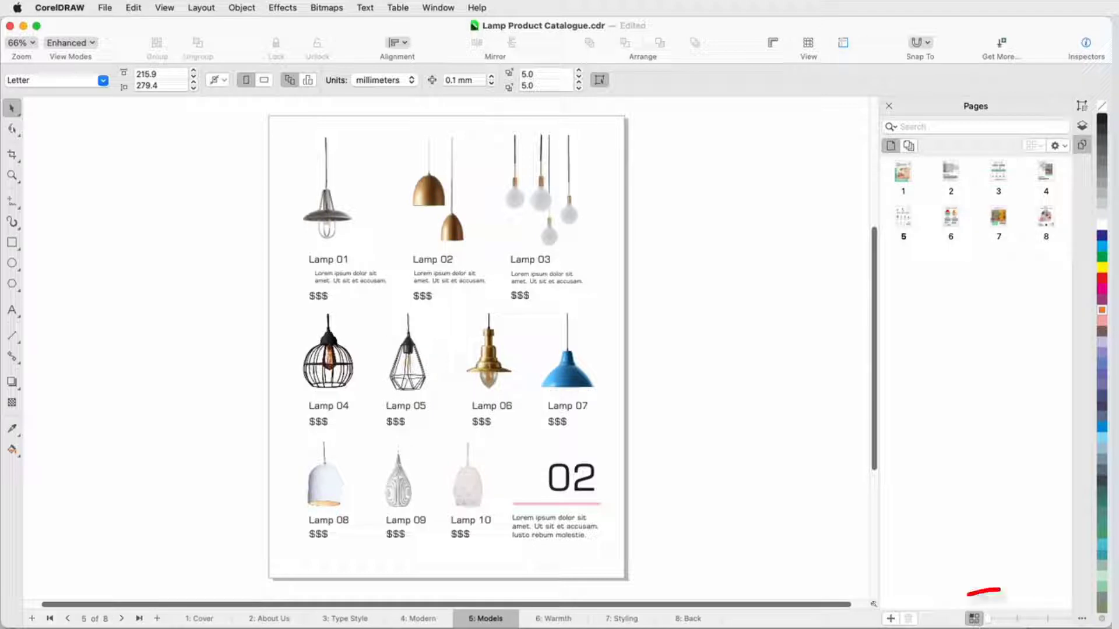
mouse_move(989, 619)
left_mouse_down()
mouse_move(1000, 621)
mouse_move(989, 619)
left_mouse_up()
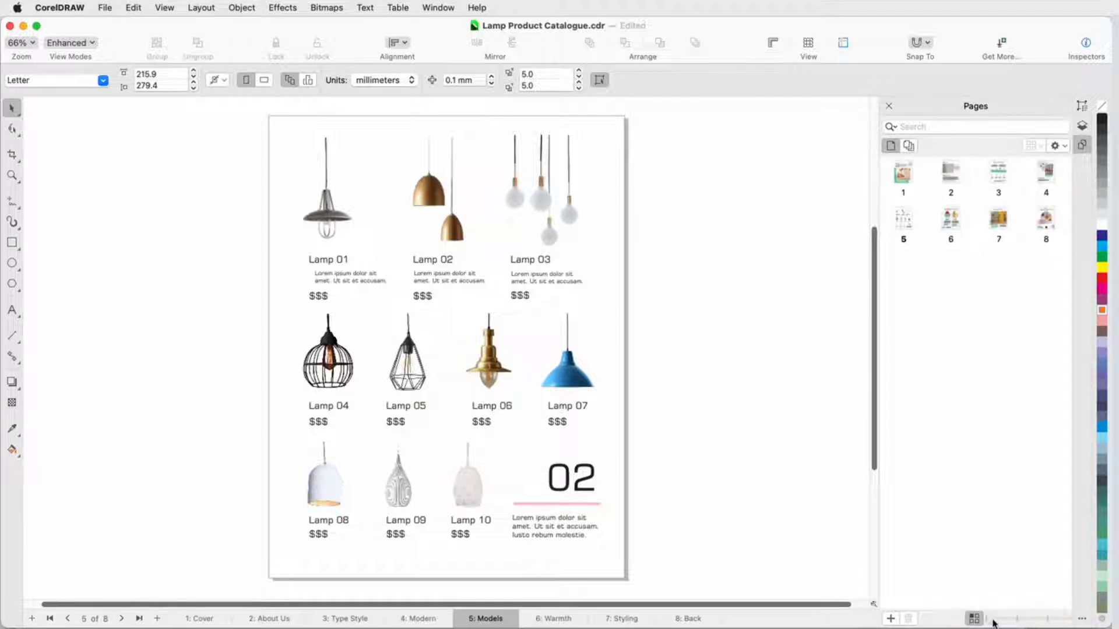
left_click(974, 618)
left_click(979, 128)
type("mo")
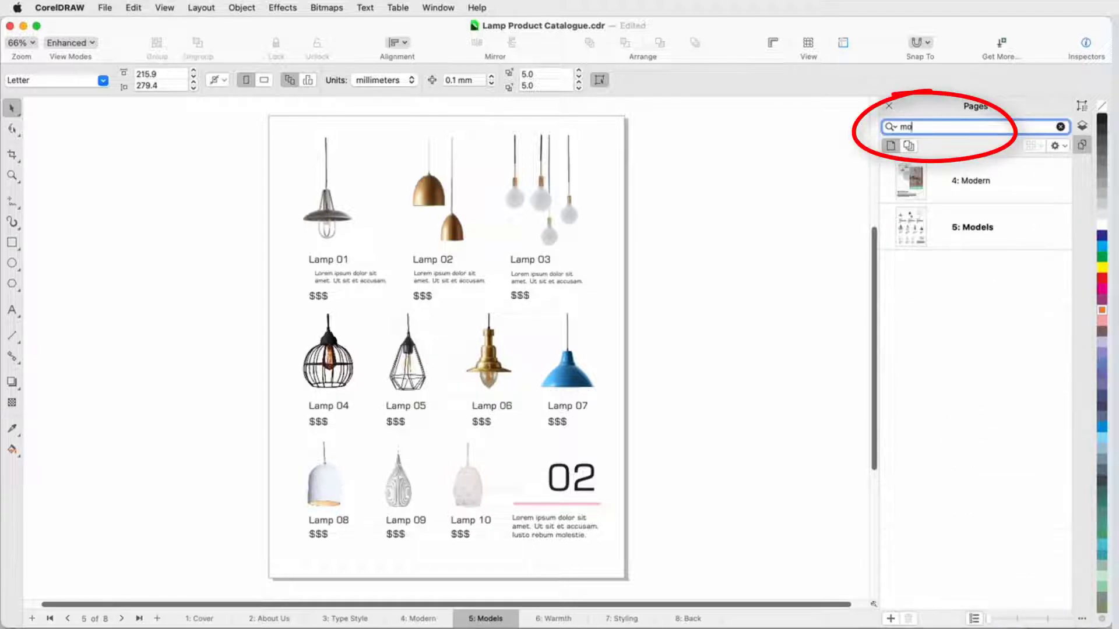
type("dels")
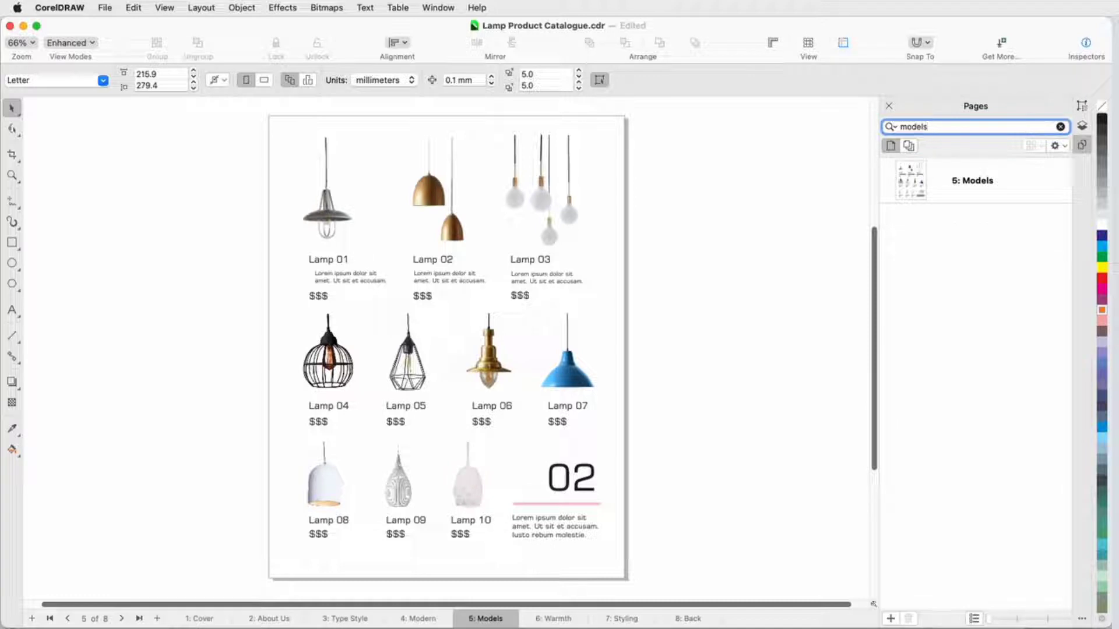
key("BackSpace")
key("BackSpace")
key("BackSpace")
key("BackSpace")
key("BackSpace")
key("BackSpace")
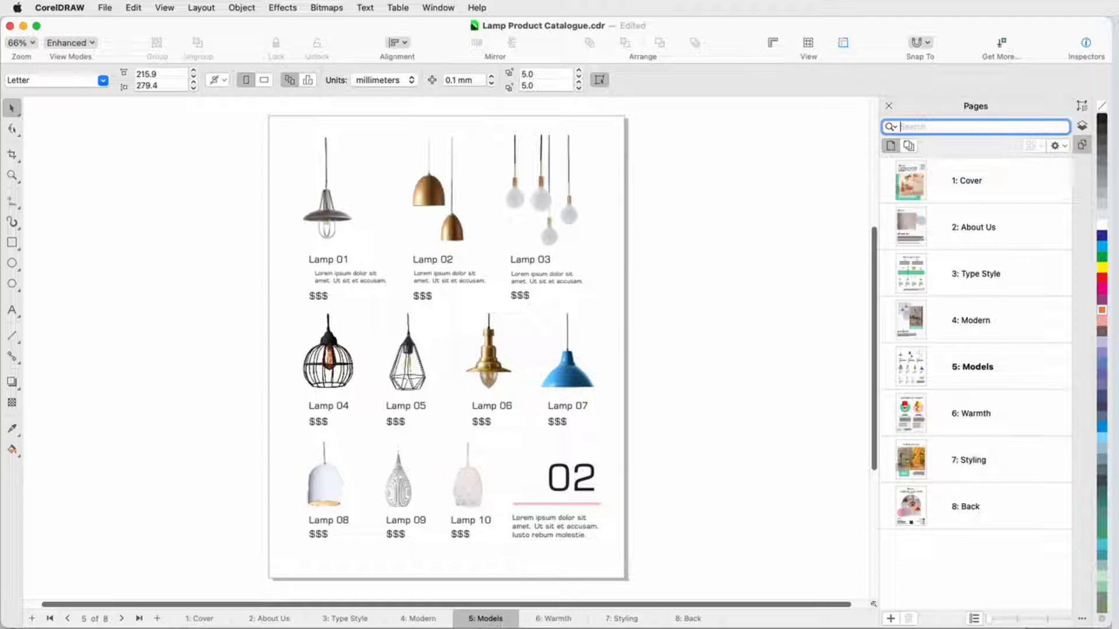
- Show all pages, move Models below Warmth and back, then zoom into Type Style
left_click(910, 146)
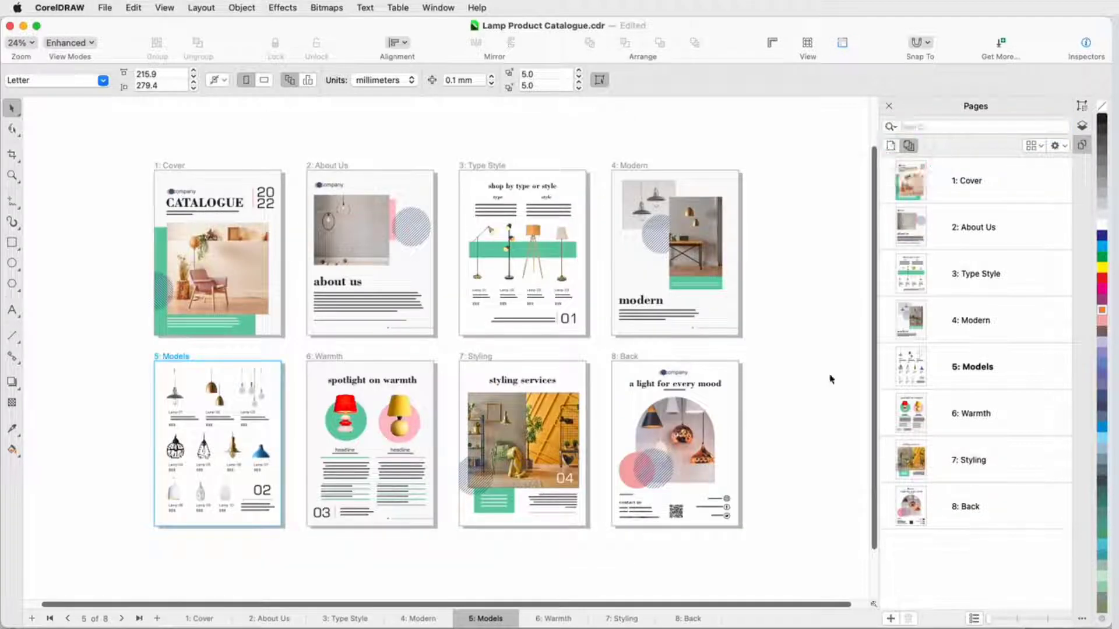
left_click(996, 368)
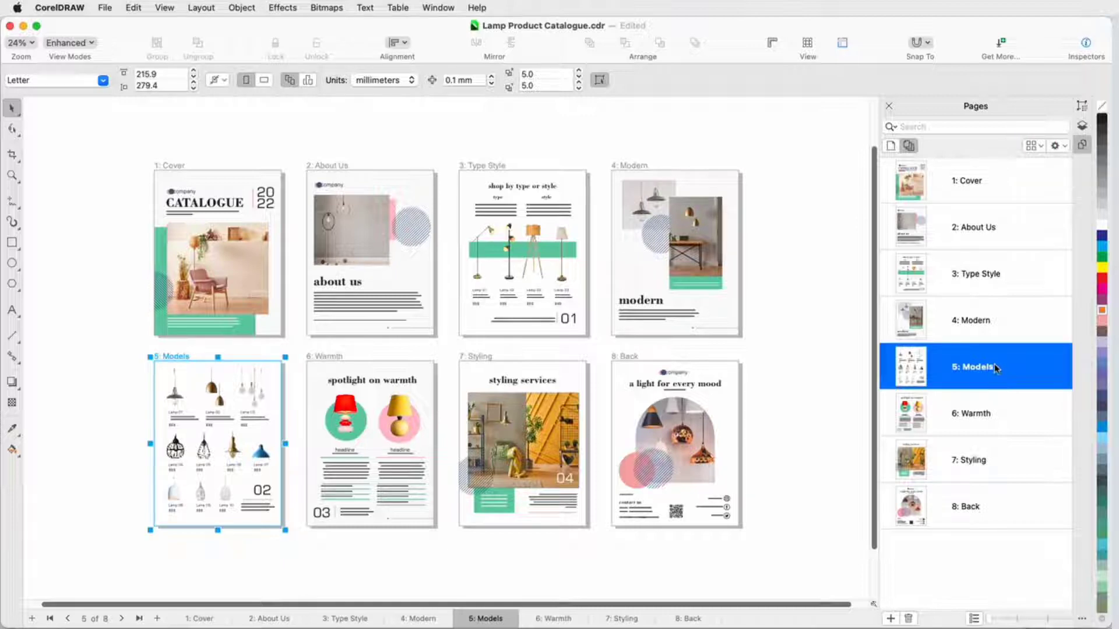
left_click_drag(993, 364, 995, 437)
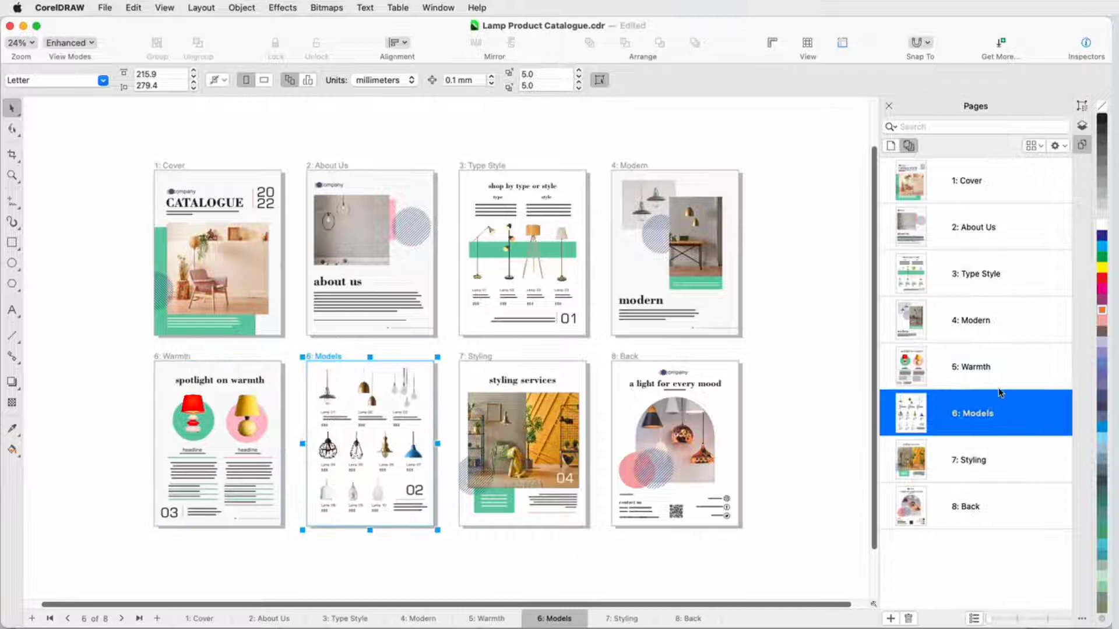
left_click_drag(1000, 393, 999, 357)
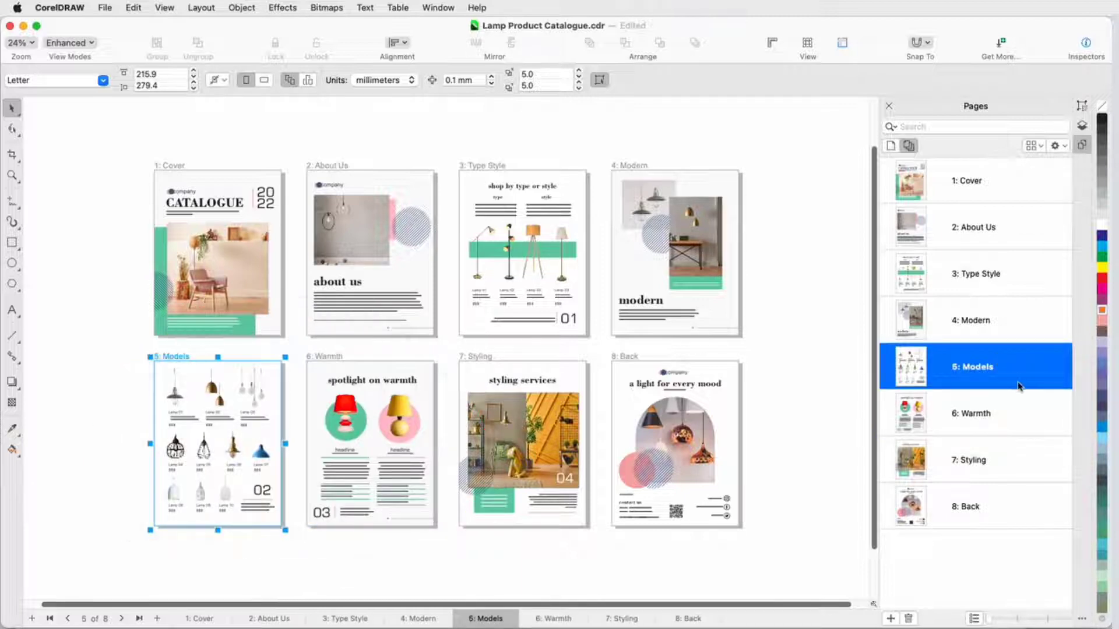
left_click(989, 278)
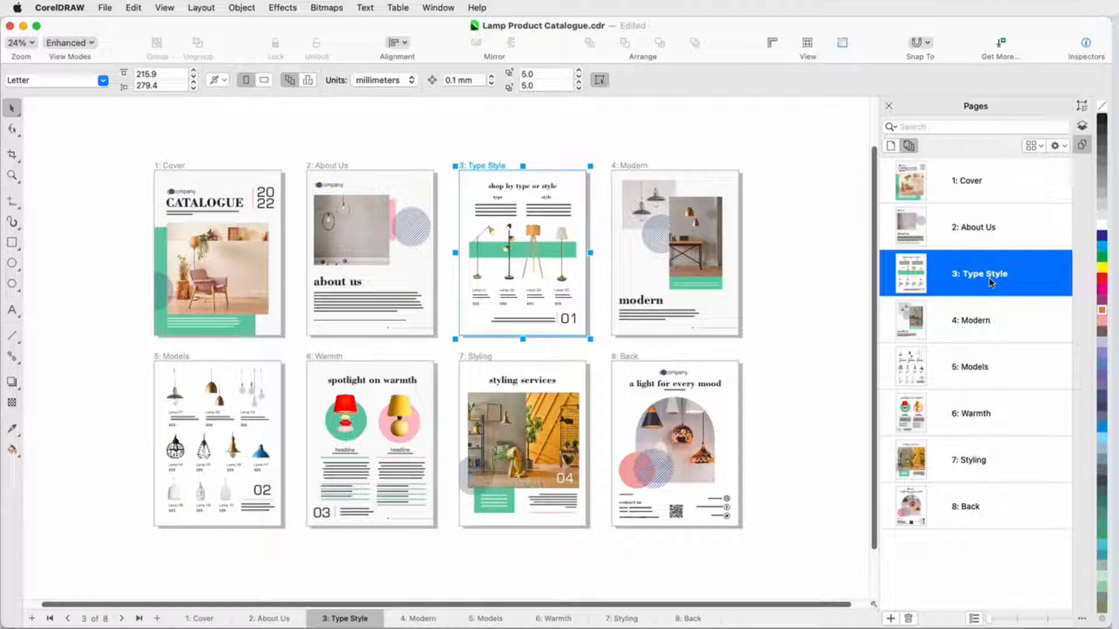
double_click(910, 274)
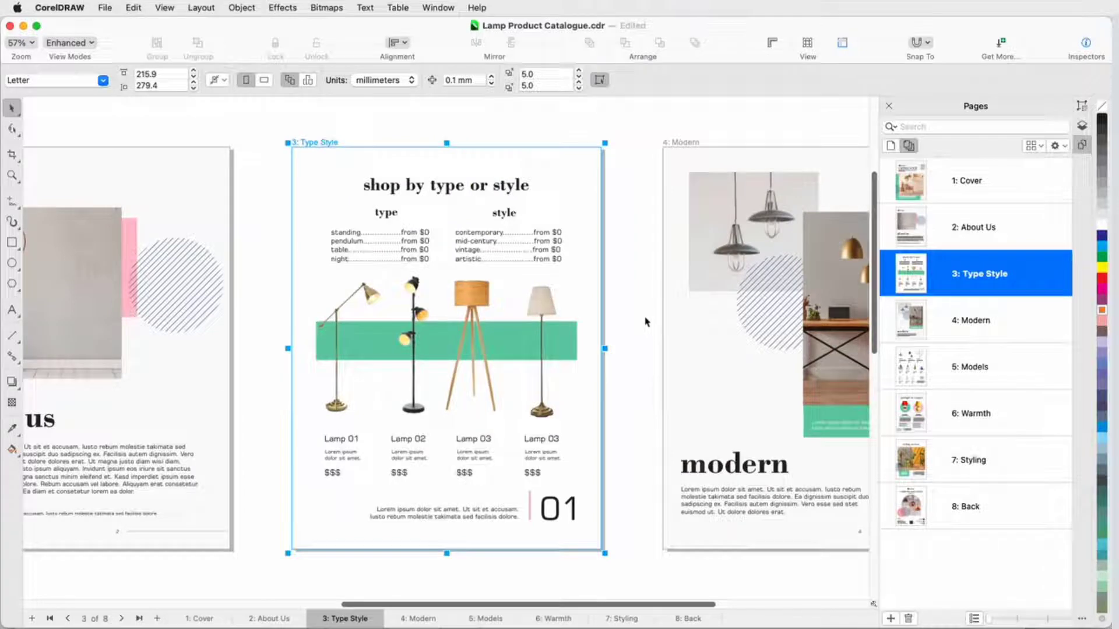
scroll(645, 322, "down", 2)
scroll(642, 322, "down", 2)
scroll(640, 319, "down", 1)
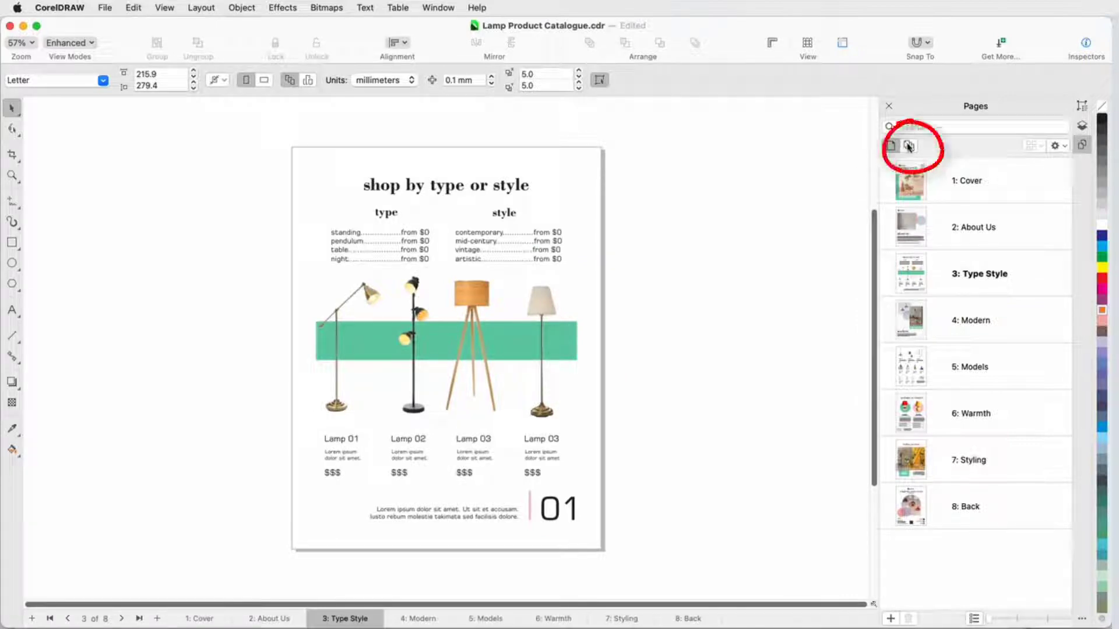
- Set the page grid to 3 columns with 70 mm spacing, after trying vertical and horizontal layouts
left_click(1039, 148)
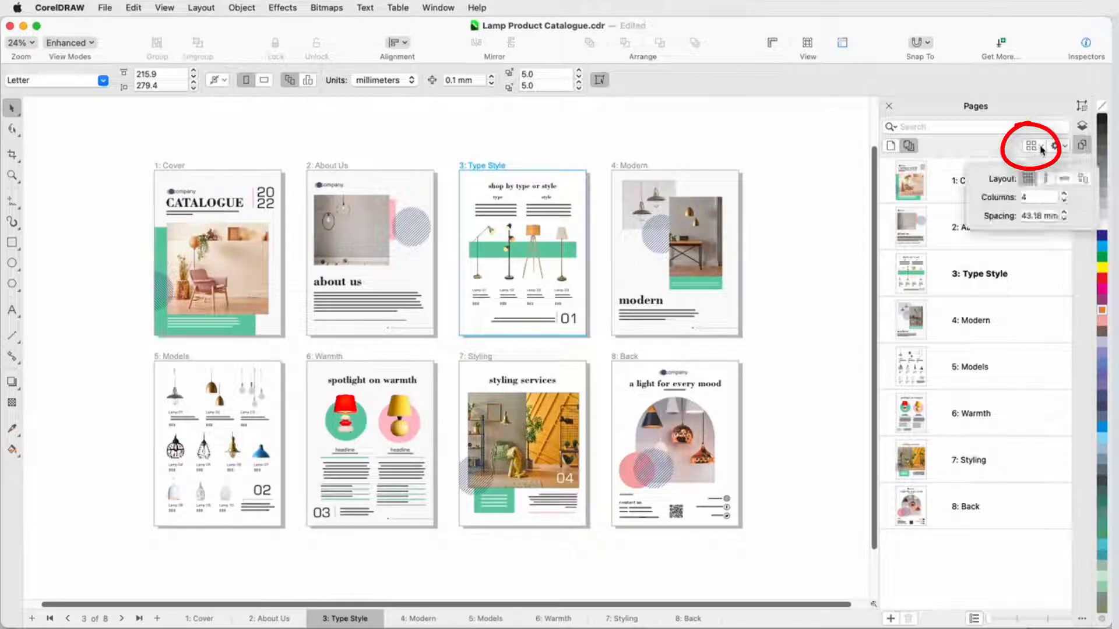
left_click(1064, 201)
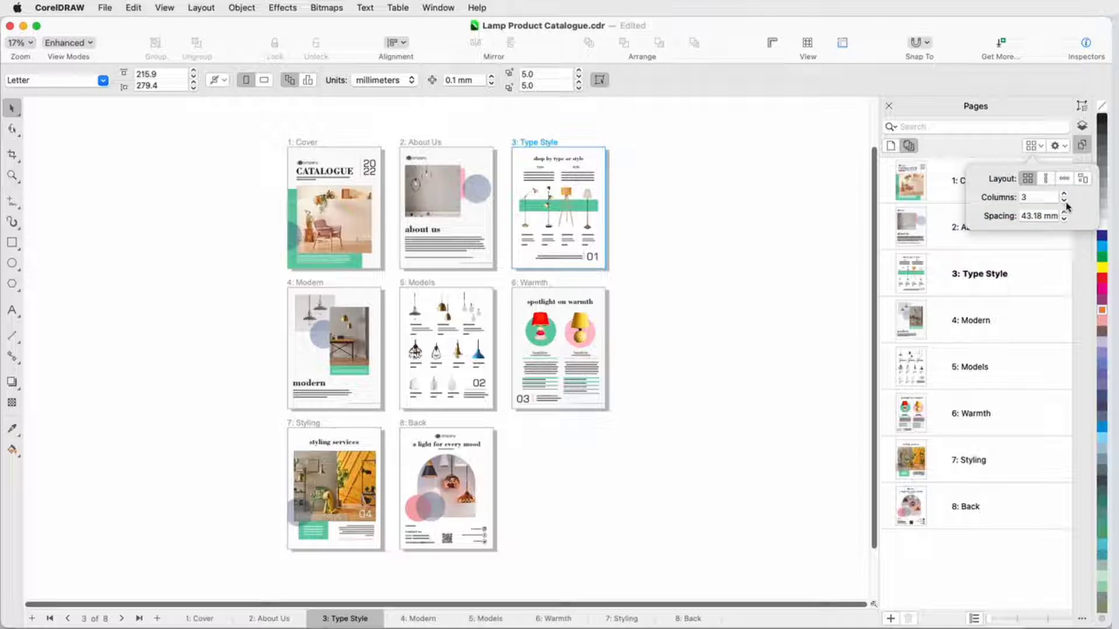
double_click(1037, 215)
type("70")
key("Return")
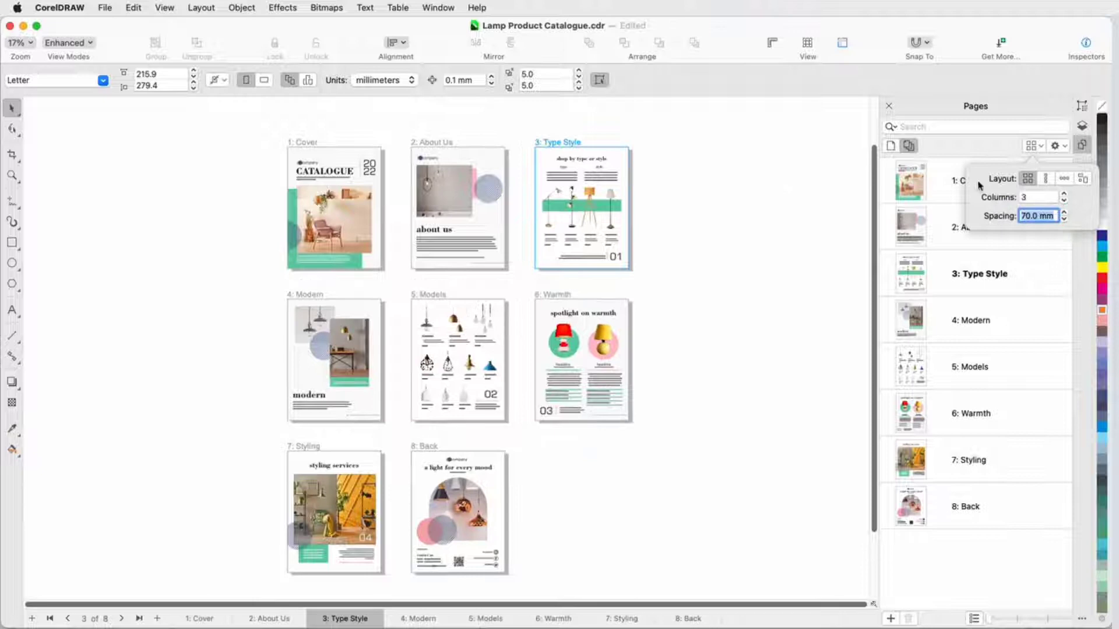
left_click(1046, 179)
left_click(1067, 181)
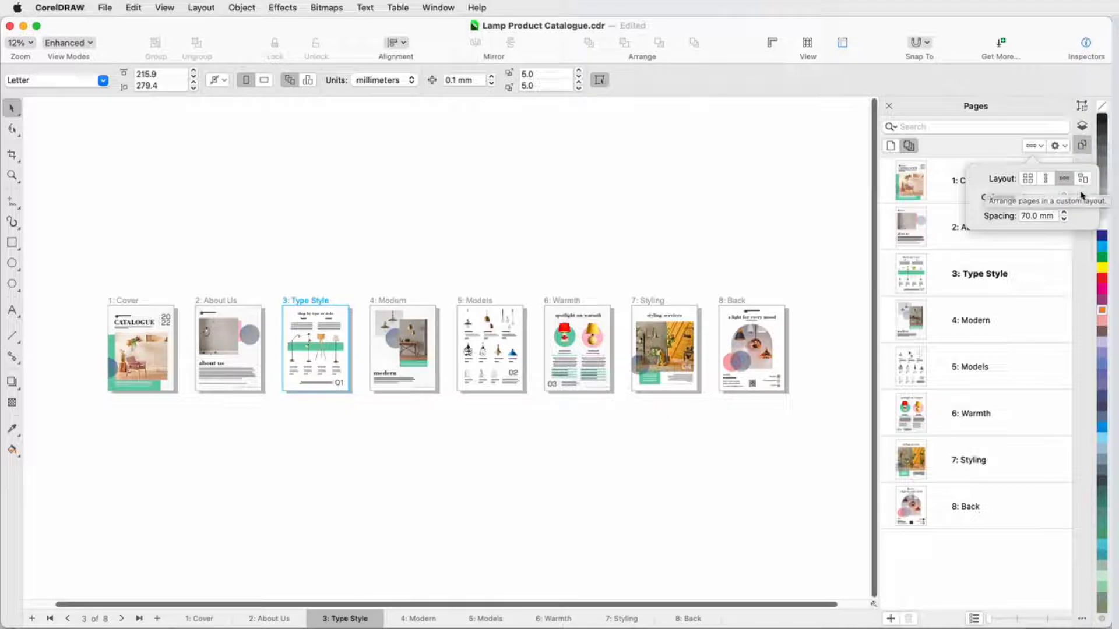
left_click(1028, 178)
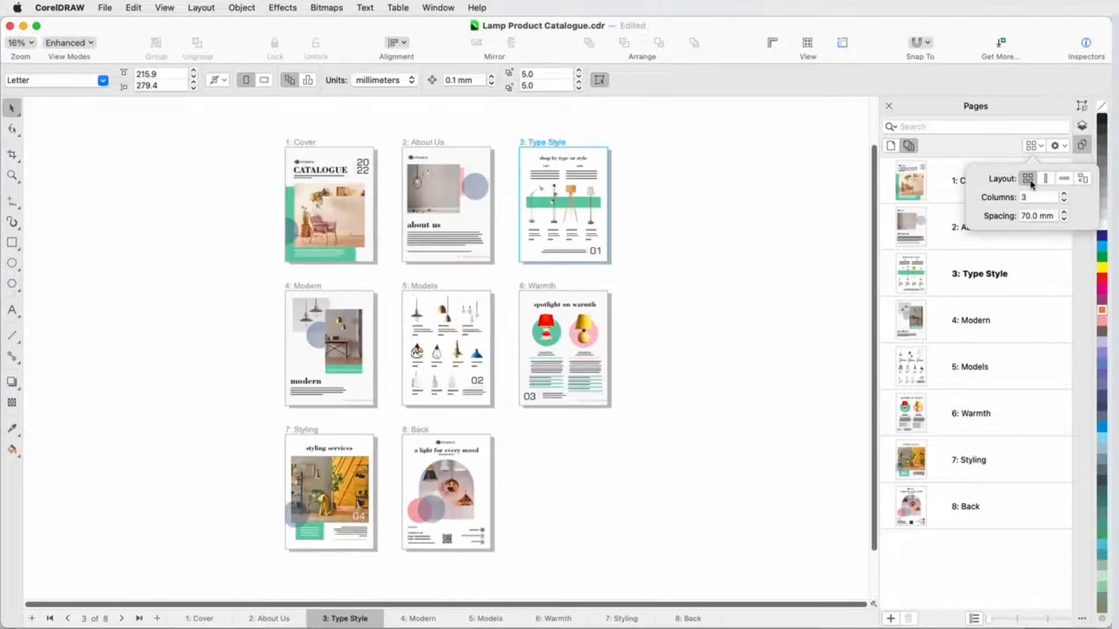
- Lay pages four per row and test-resize the Type Style page, undoing each change
left_click(1063, 194)
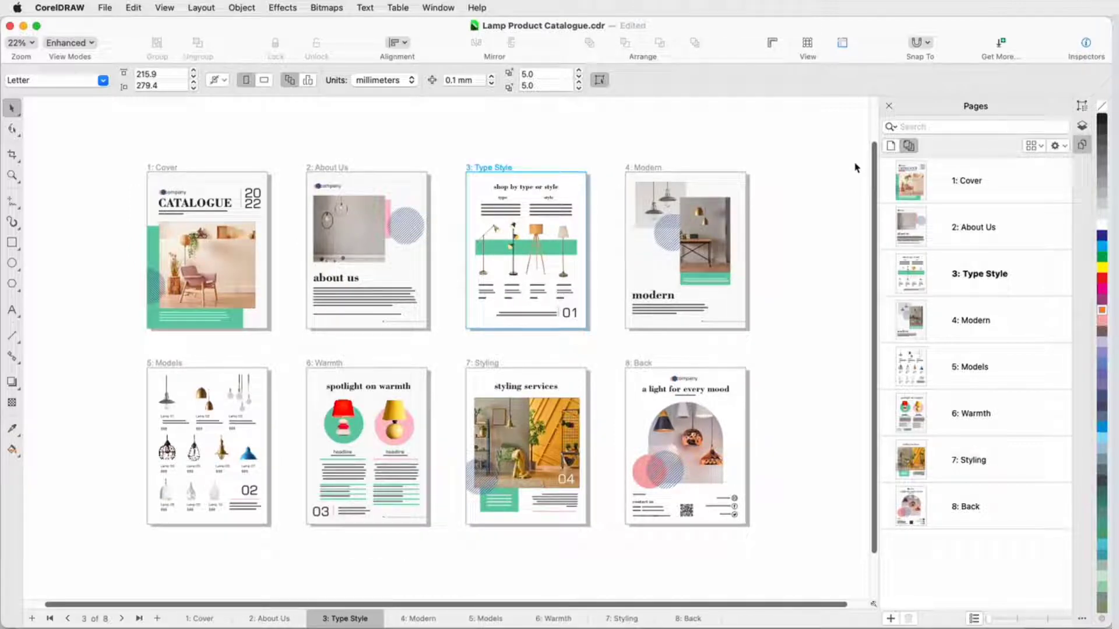
left_click(505, 169)
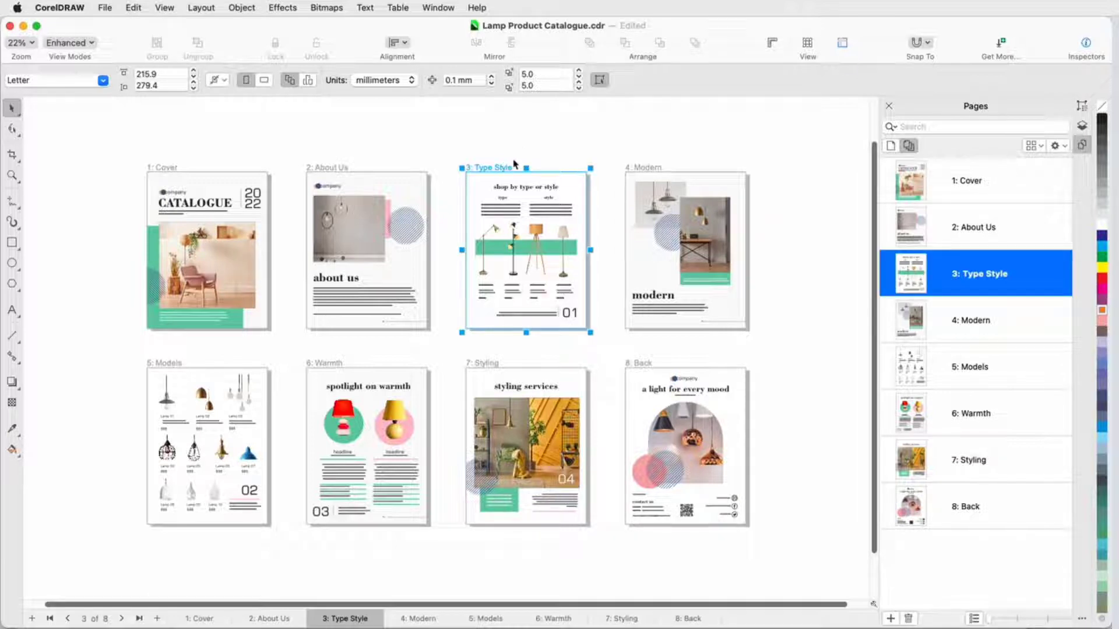
right_click(511, 167)
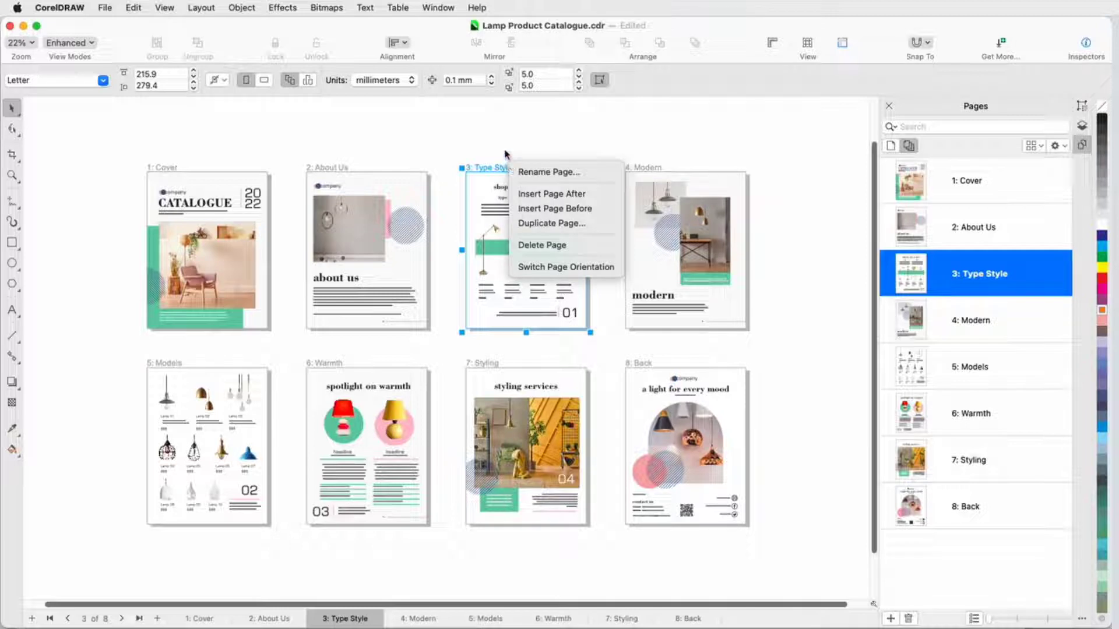
key("Escape")
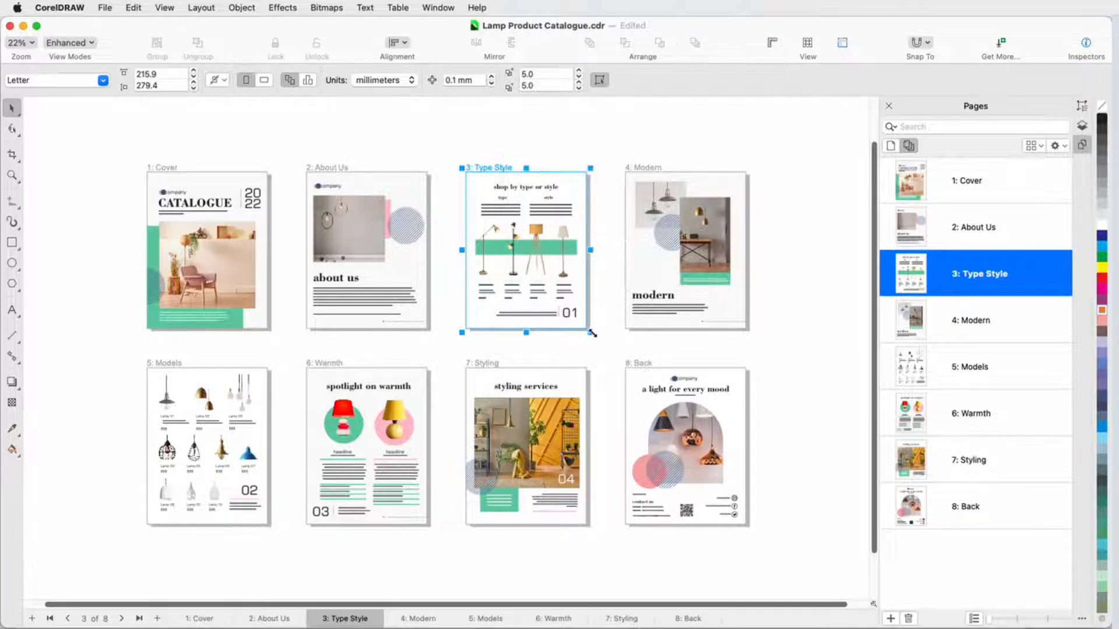
left_click_drag(592, 333, 665, 384)
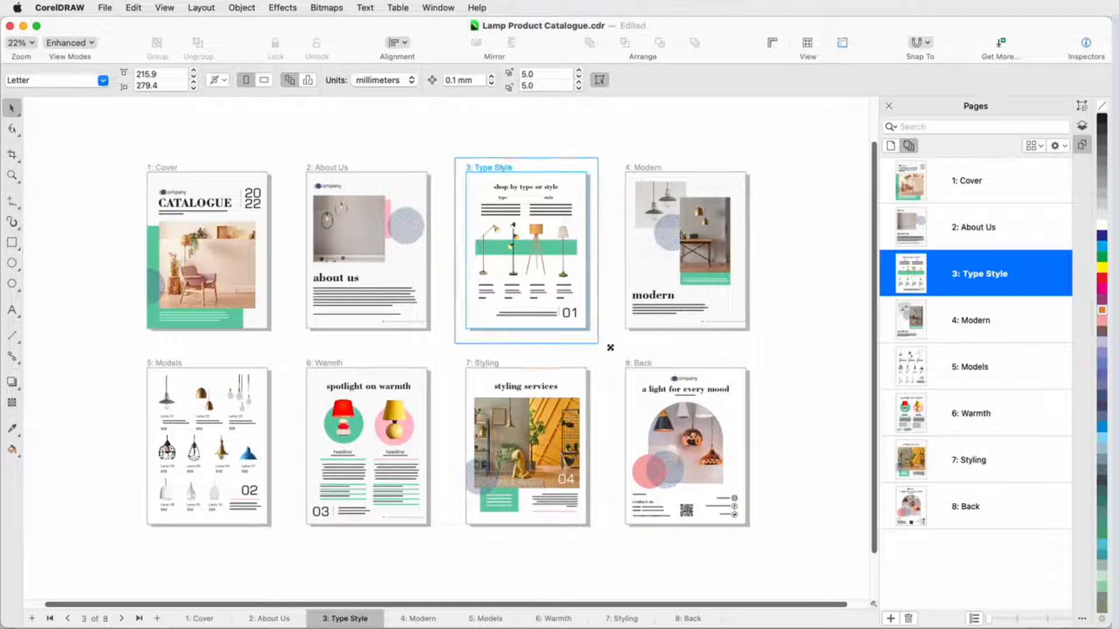
left_click_drag(591, 331, 625, 365)
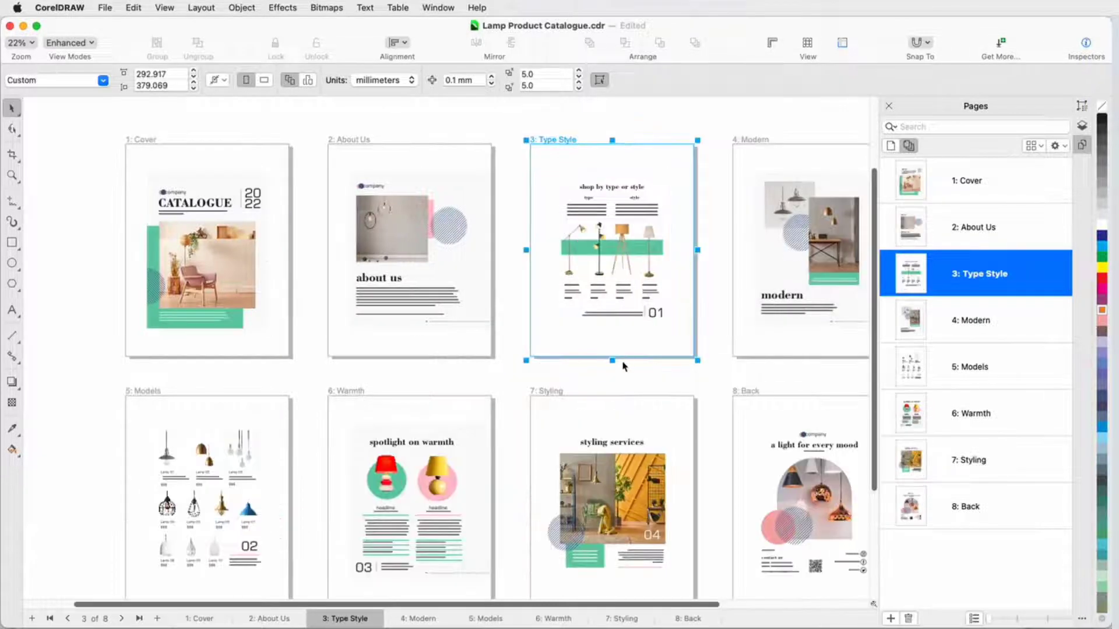
key("super+z")
left_click_drag(589, 251, 645, 251)
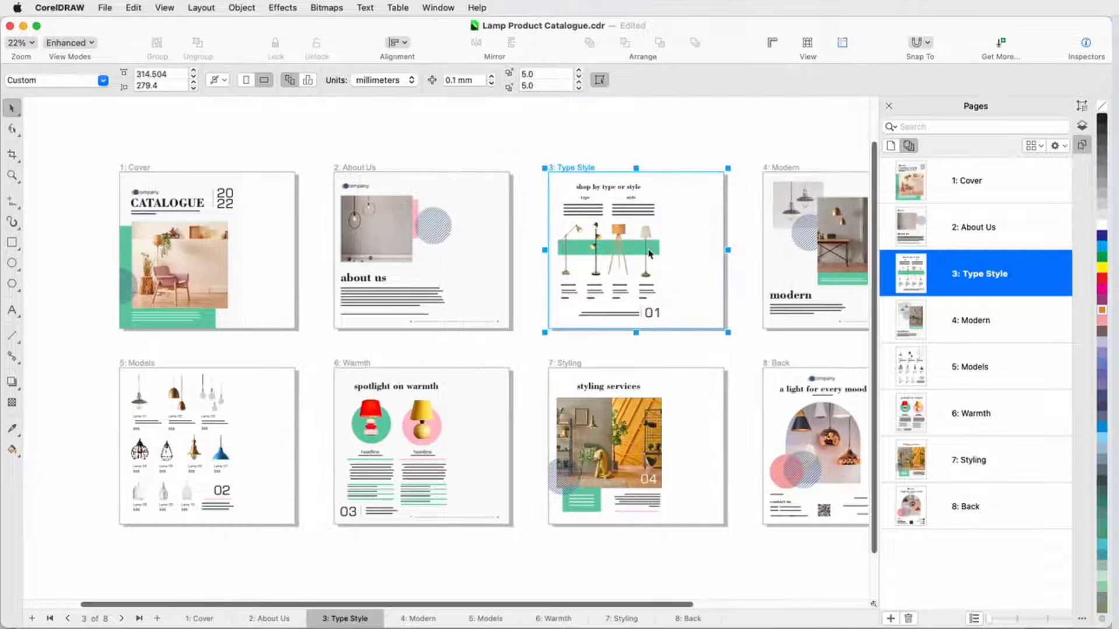
key("super+z")
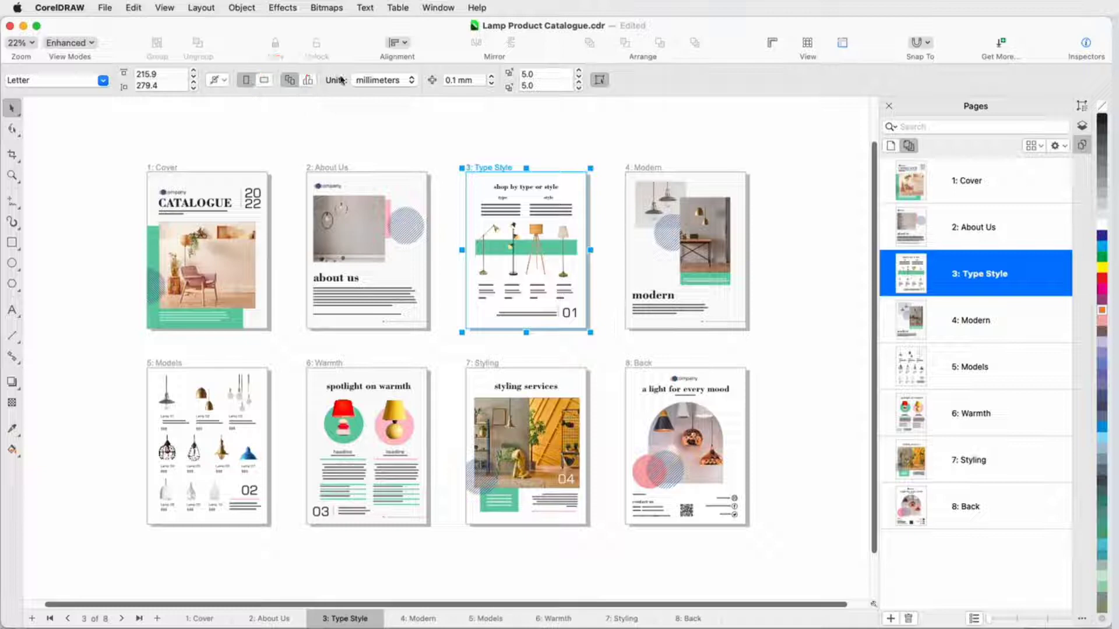
- Enlarge the Back page from its corner, then undo the resize
left_click(665, 372)
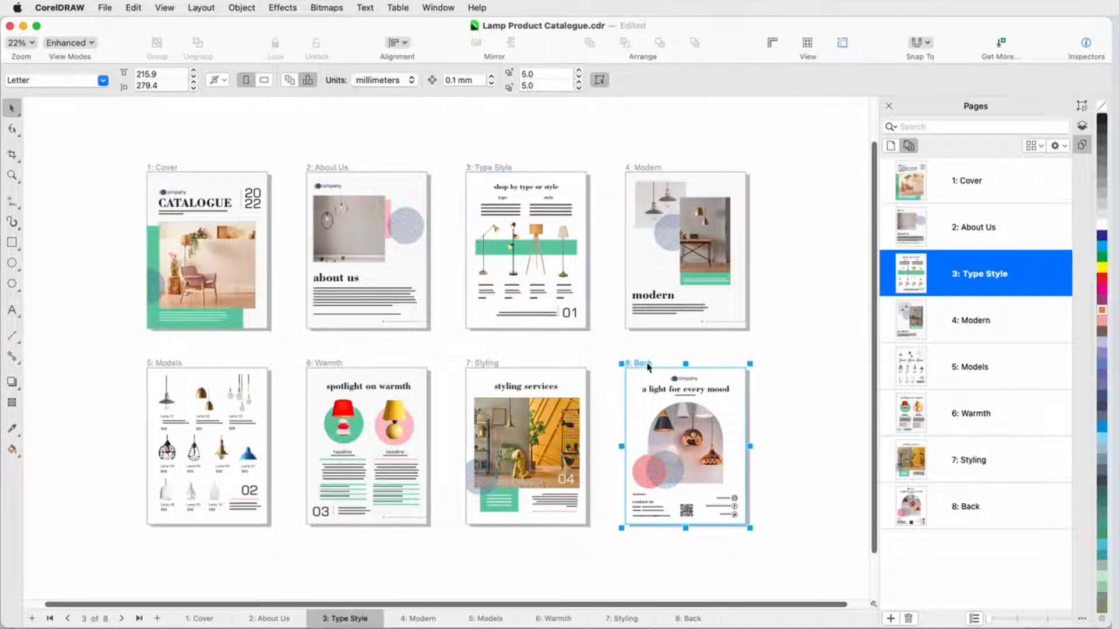
left_click_drag(750, 526, 794, 569)
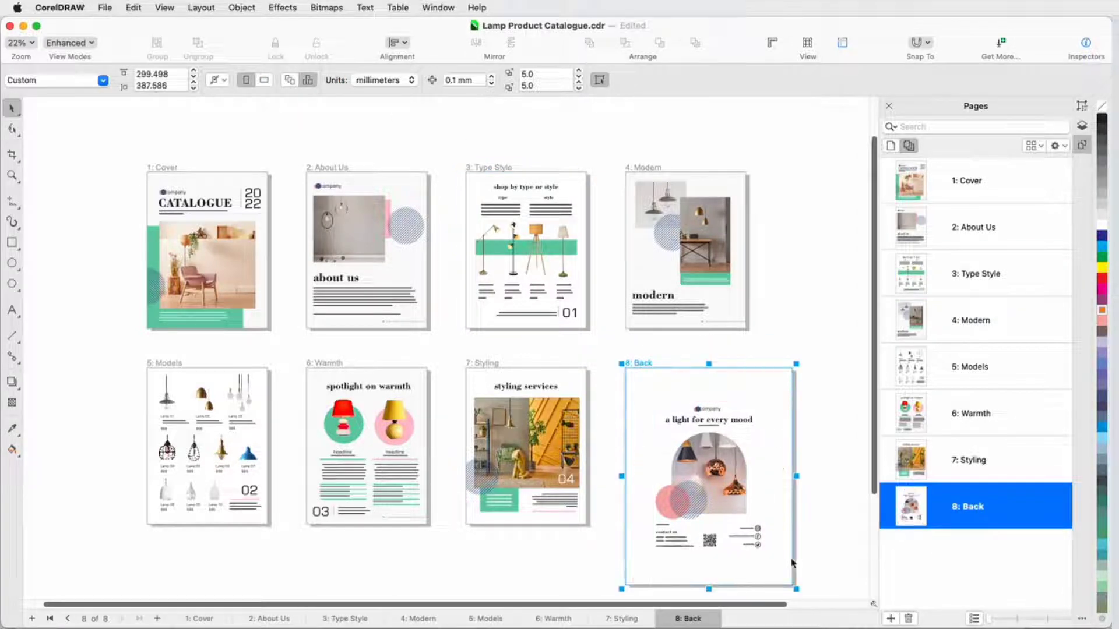
key("super+z")
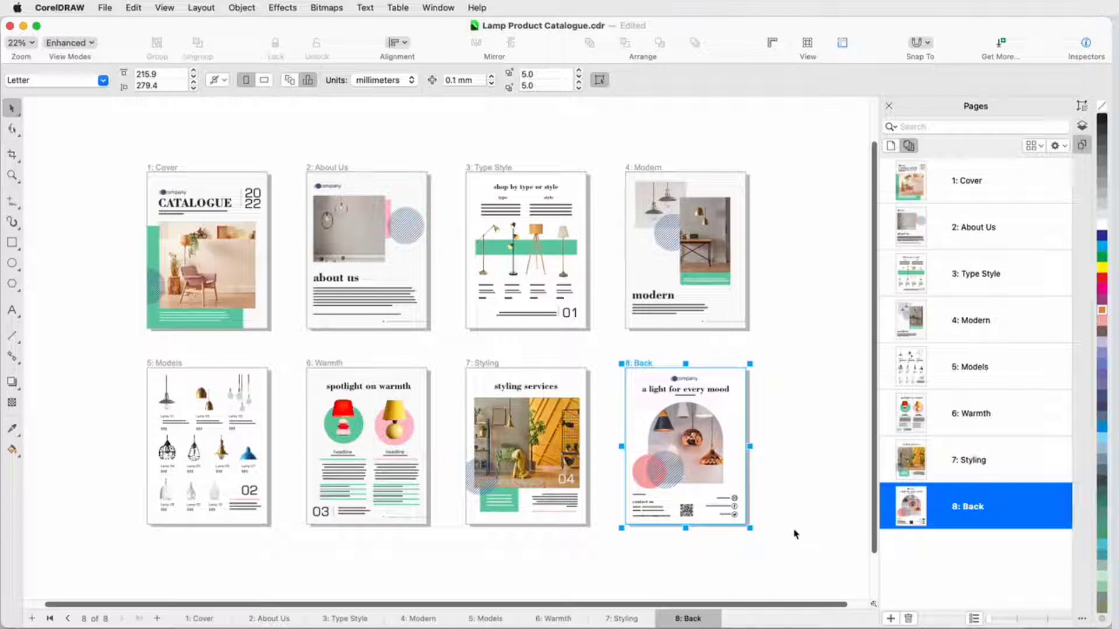
left_click(794, 535)
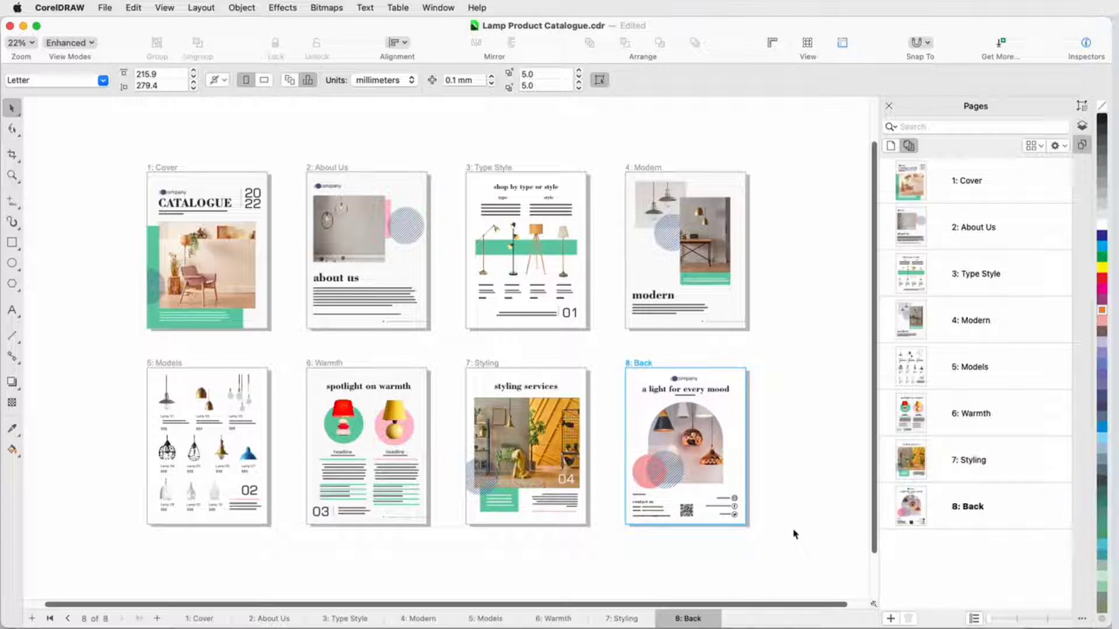
- Put the lamp photo in the cover frame and the chair photo on Back, sent to back
left_click_drag(709, 434, 201, 249)
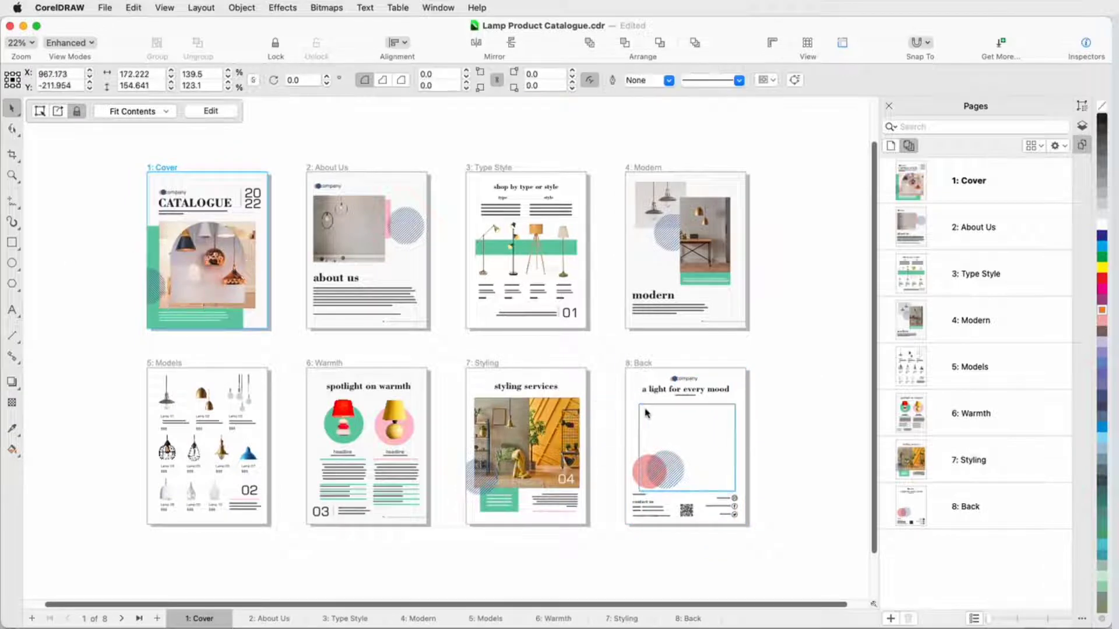
left_click_drag(130, 244, 673, 429)
right_click(672, 423)
left_click(875, 301)
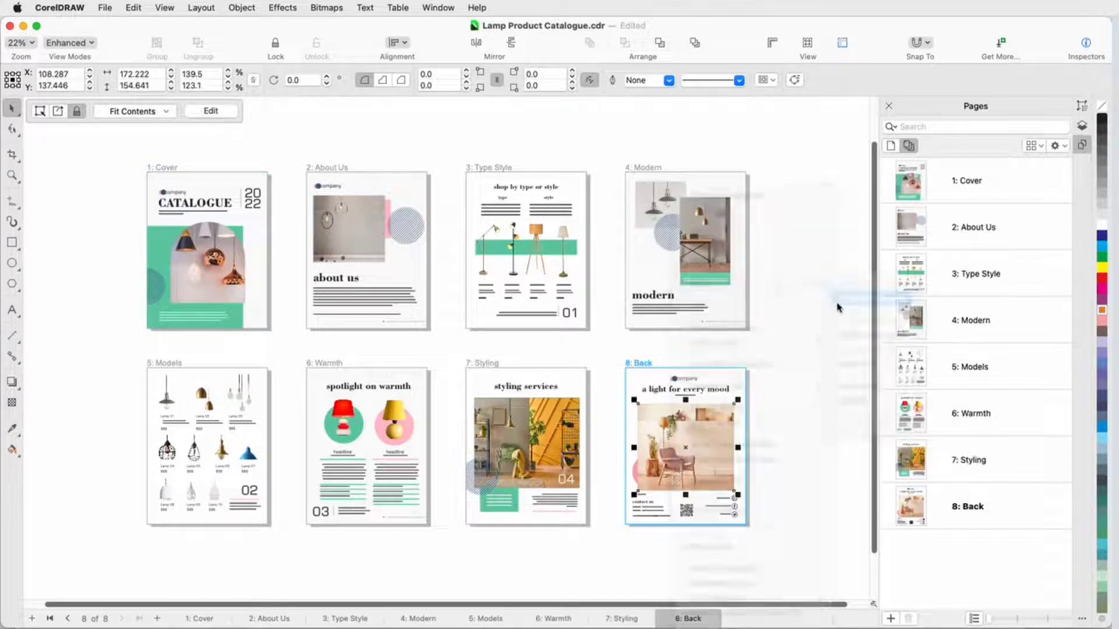
left_click(211, 284)
left_click(88, 263)
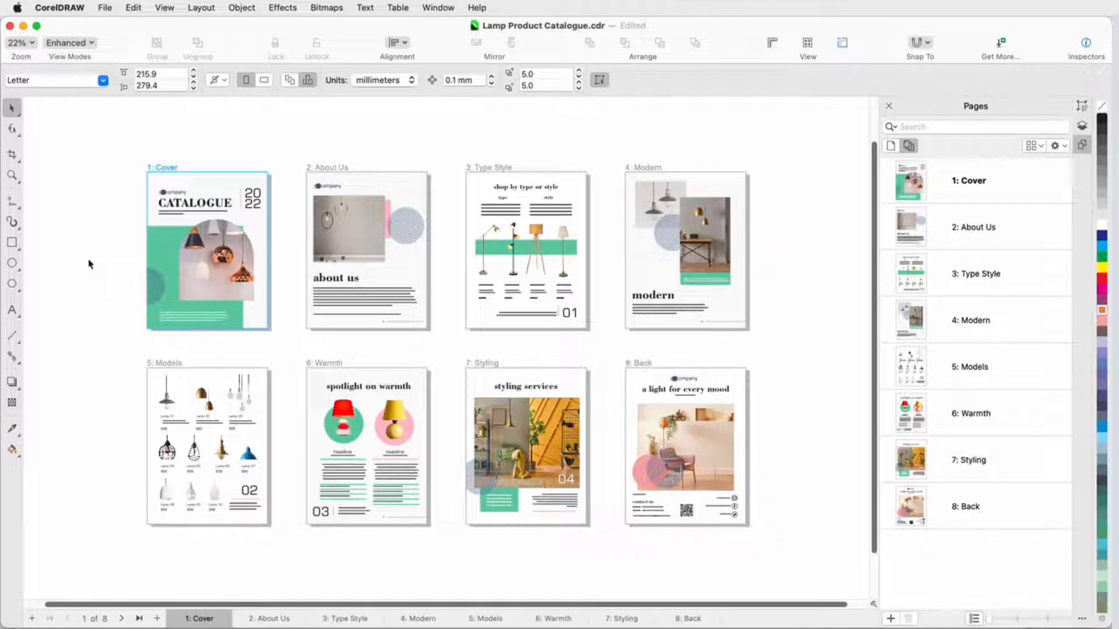
- Turn on Facing pages in Layout > Document Preferences so the inner pages pair into spreads
left_click(206, 9)
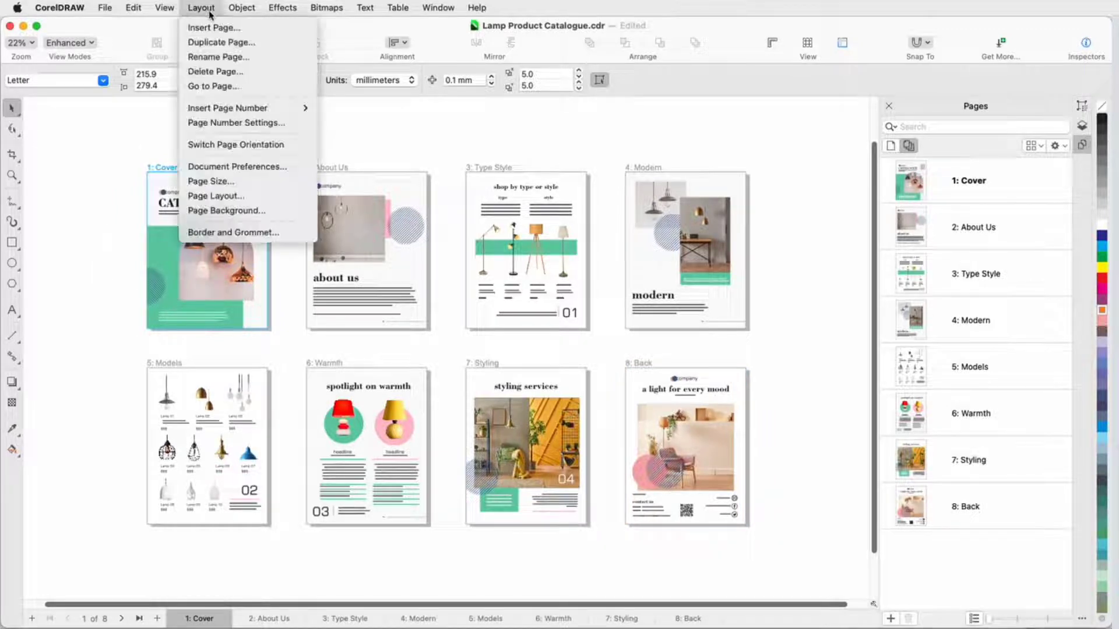
left_click(216, 196)
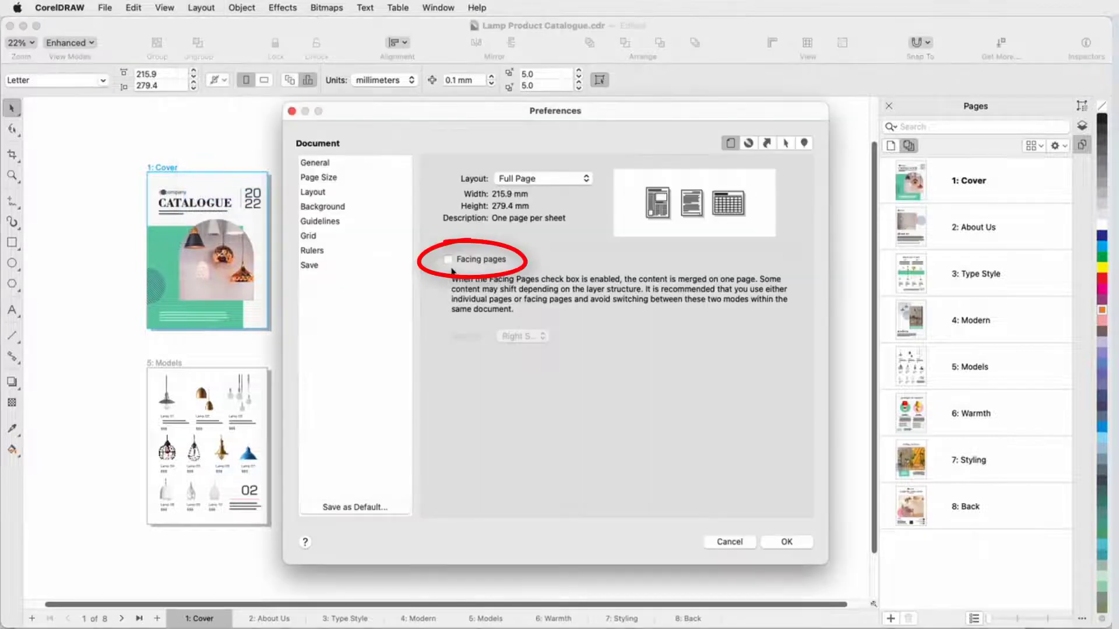
left_click(448, 260)
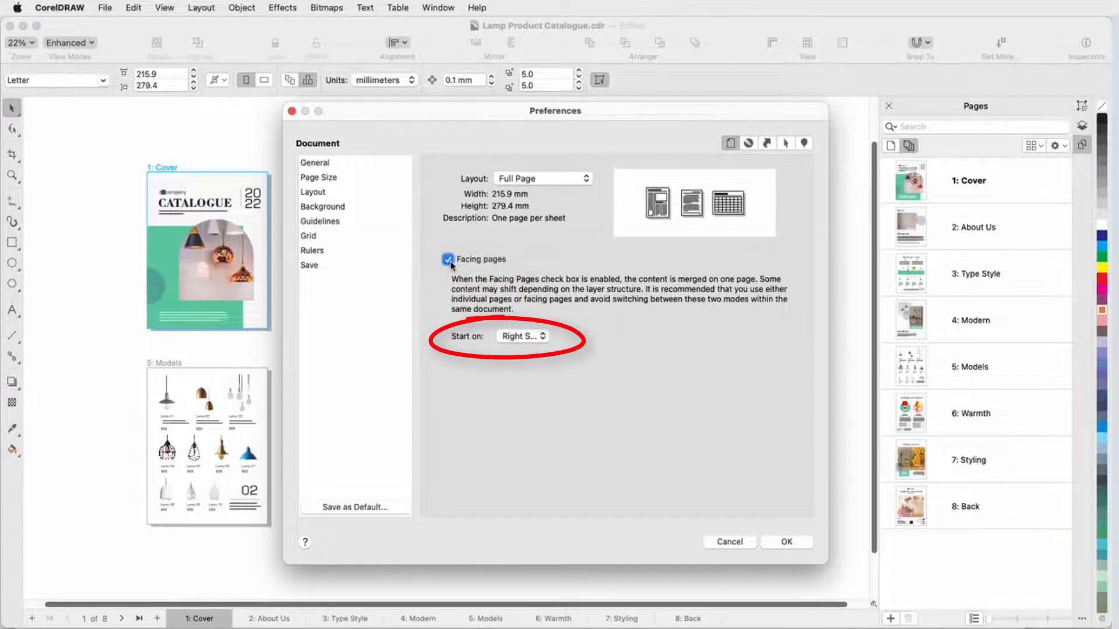
left_click(784, 542)
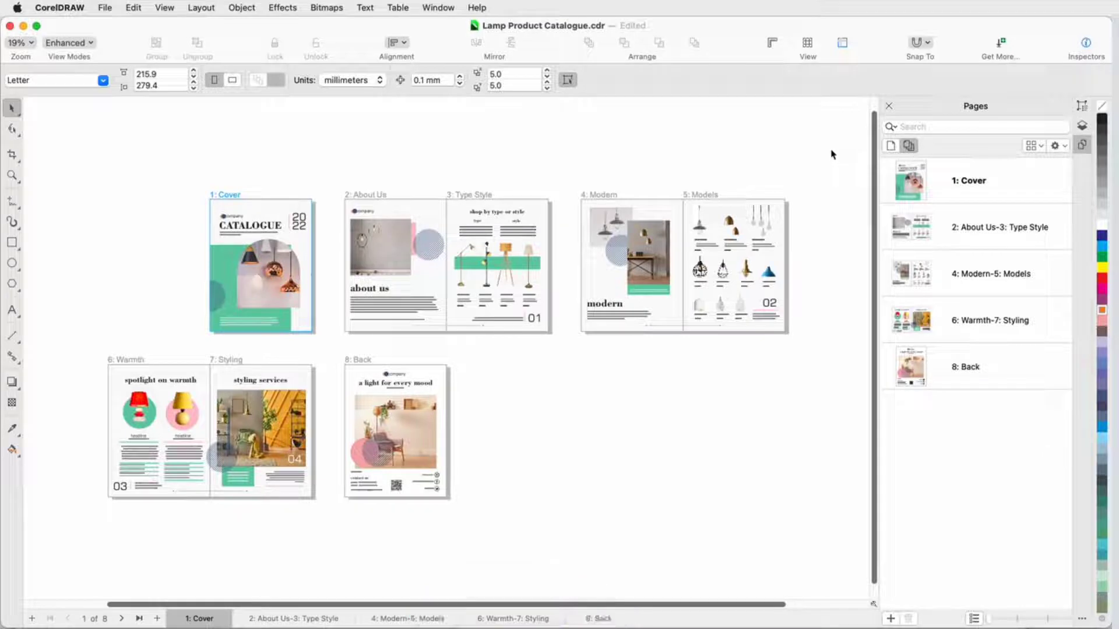
- Arrange the spreads in a three-column grid after briefly stacking them vertically
left_click(1038, 146)
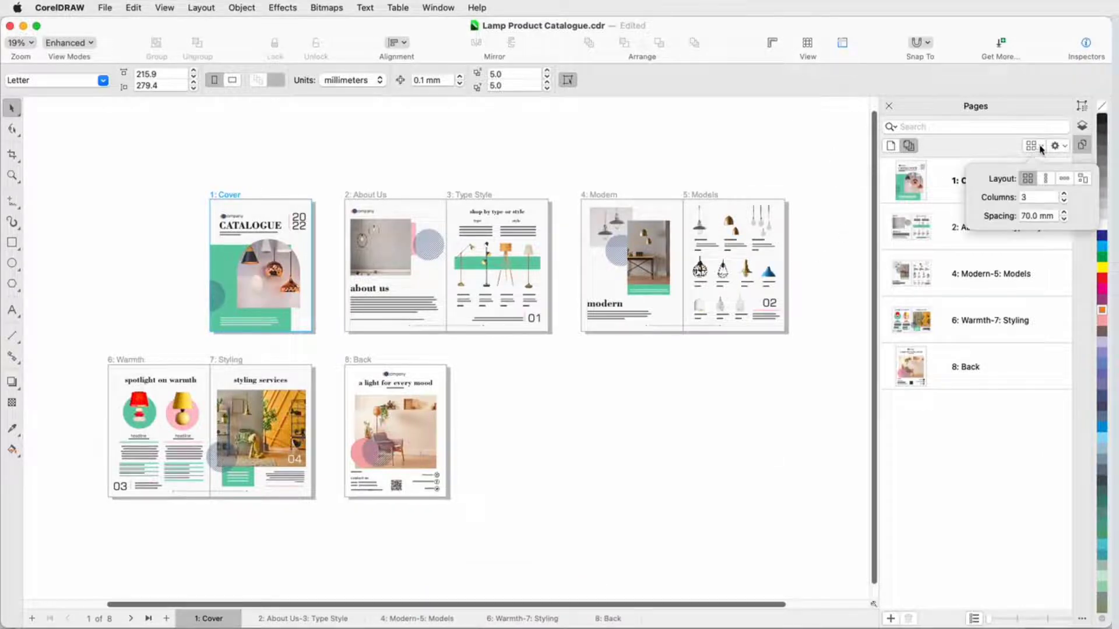
left_click(1046, 179)
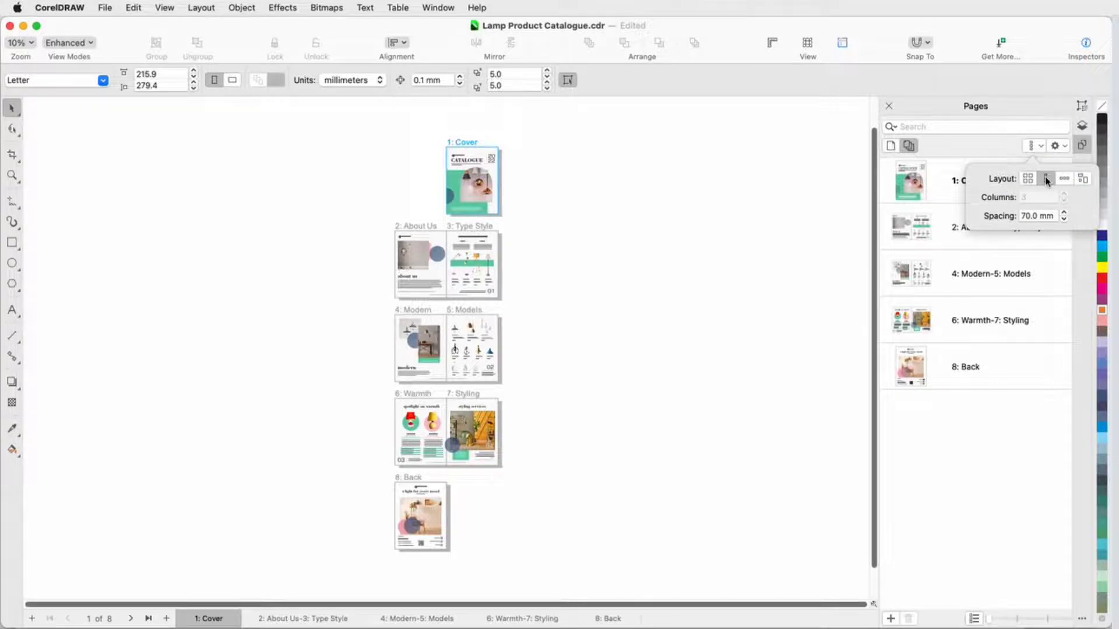
left_click(1028, 179)
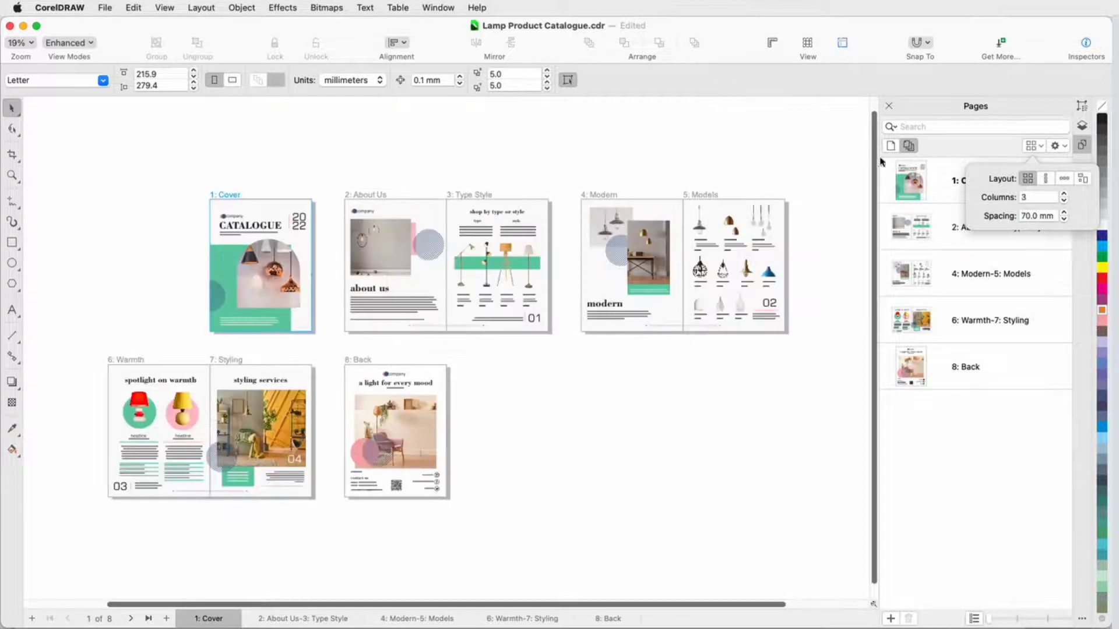
left_click(862, 165)
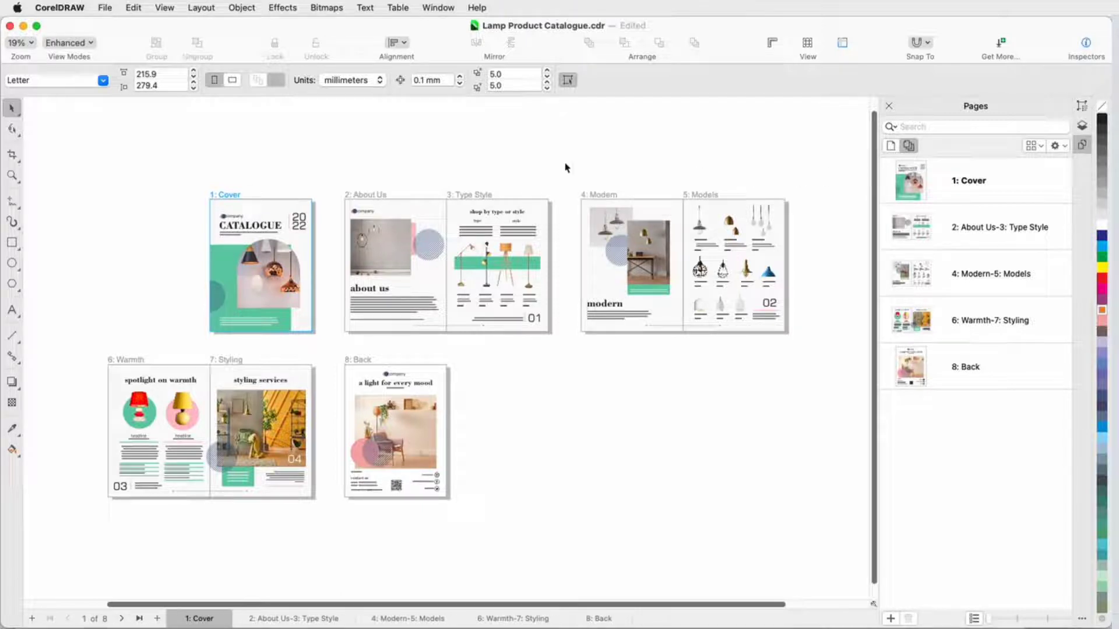
left_click(381, 200)
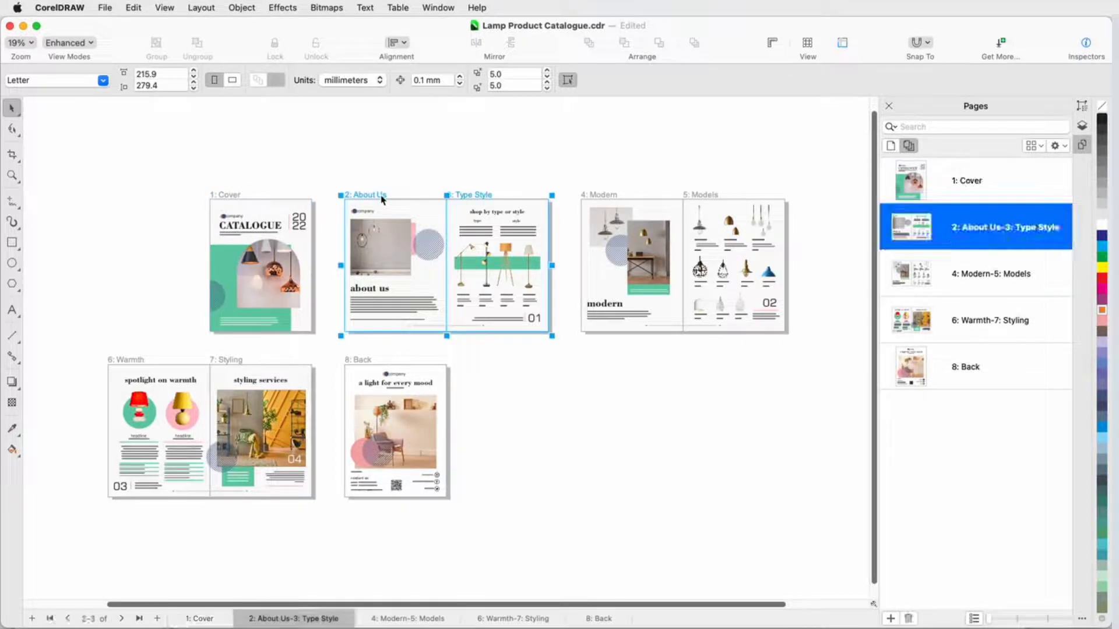
right_click(381, 200)
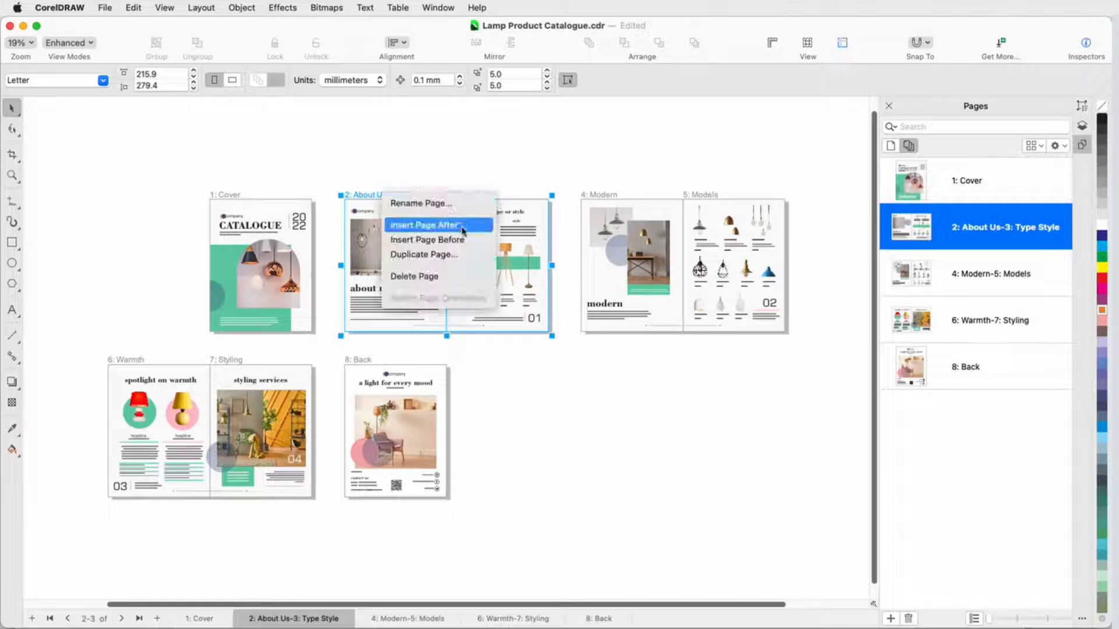
left_click(459, 225)
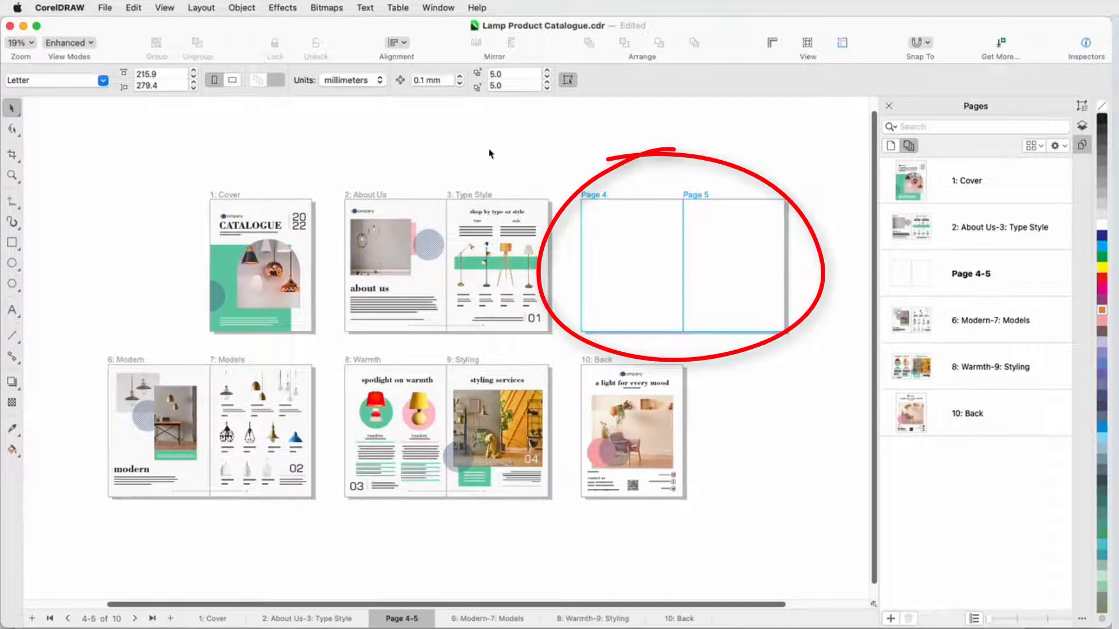
key("ctrl+z")
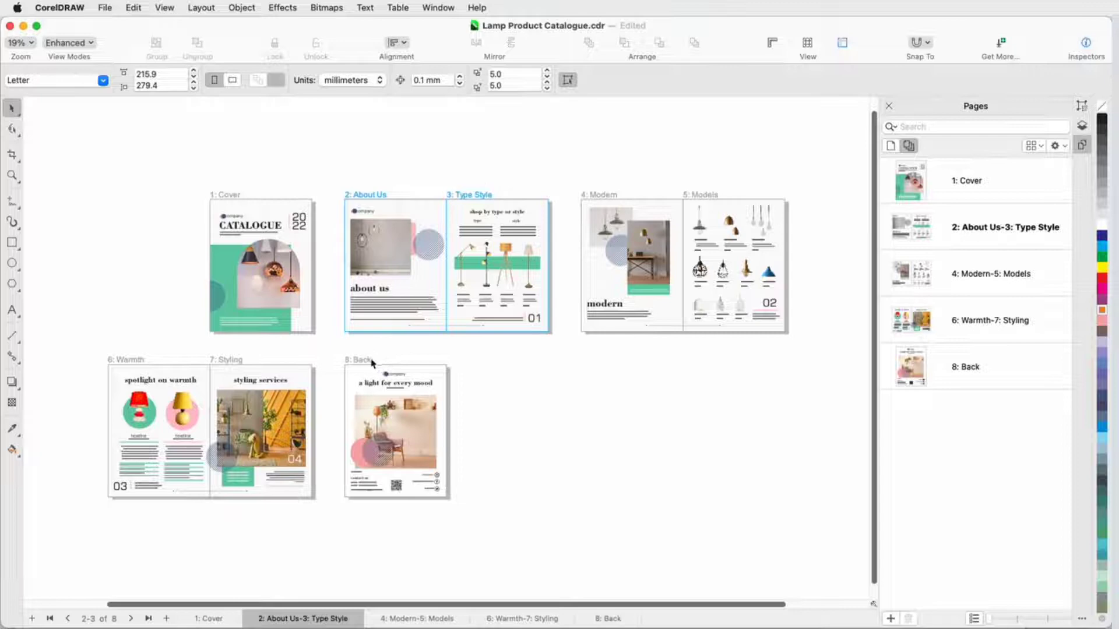
left_click(371, 363)
right_click(372, 363)
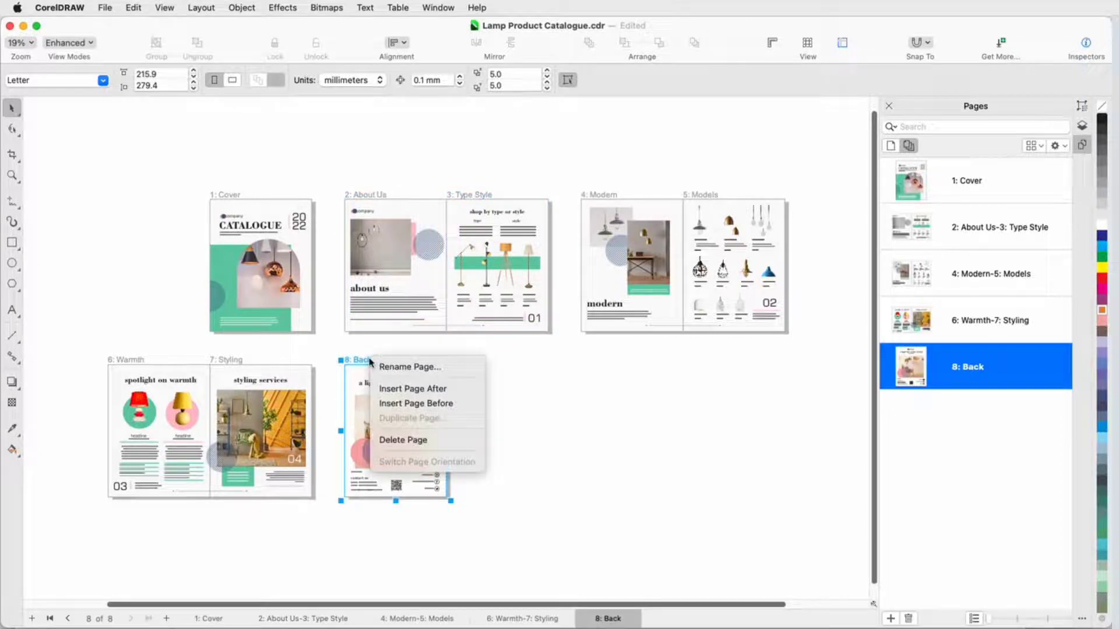
left_click(411, 389)
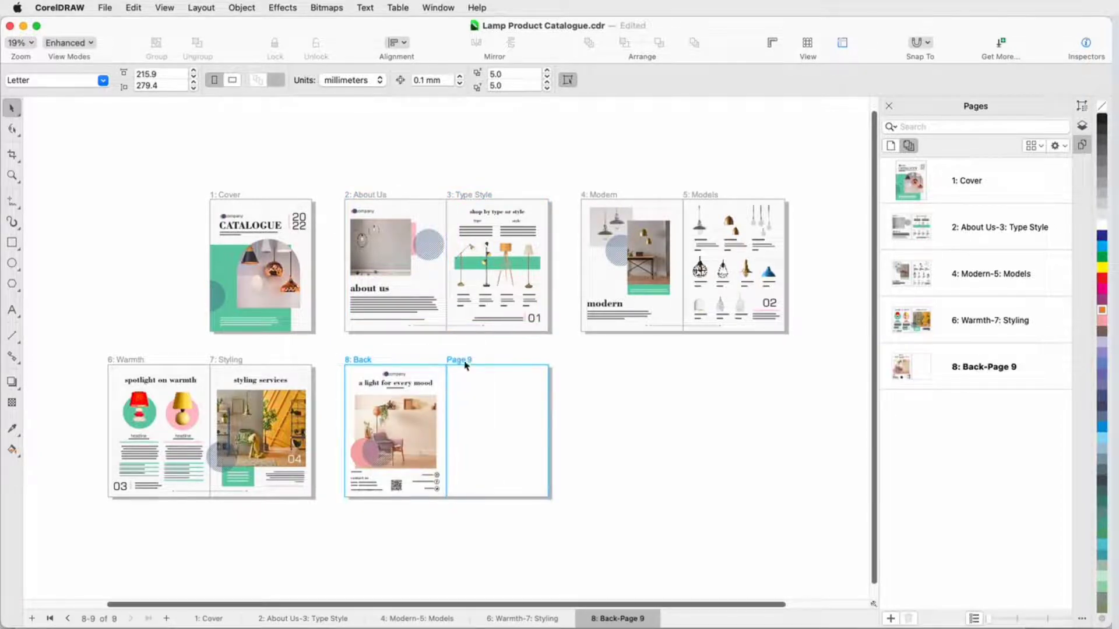
right_click(465, 365)
left_click(542, 395)
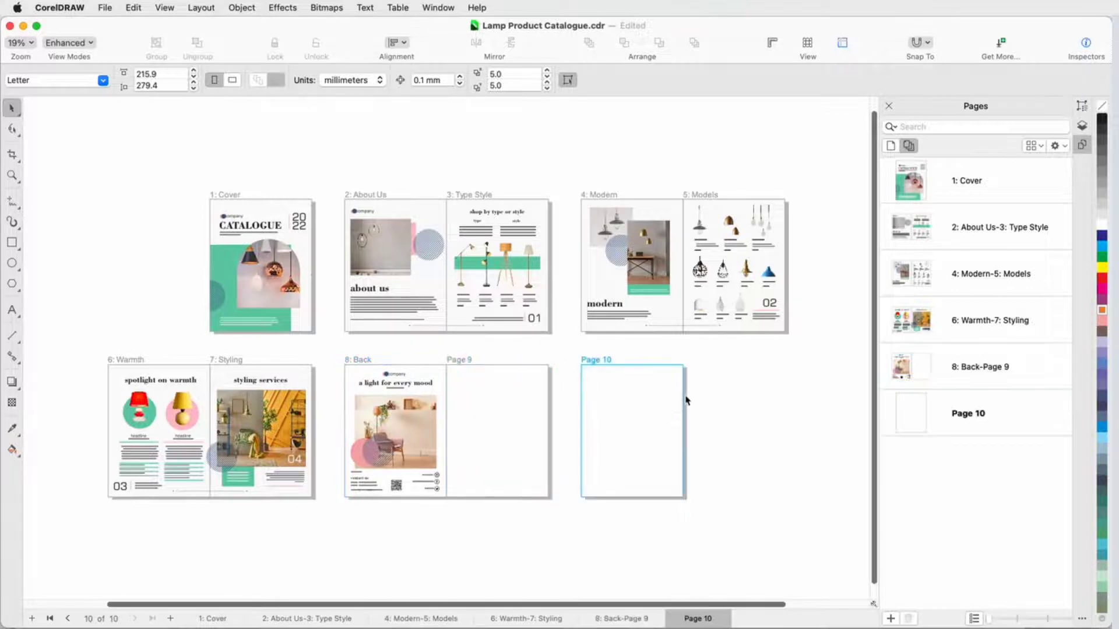
key("super+z")
key("super+z")
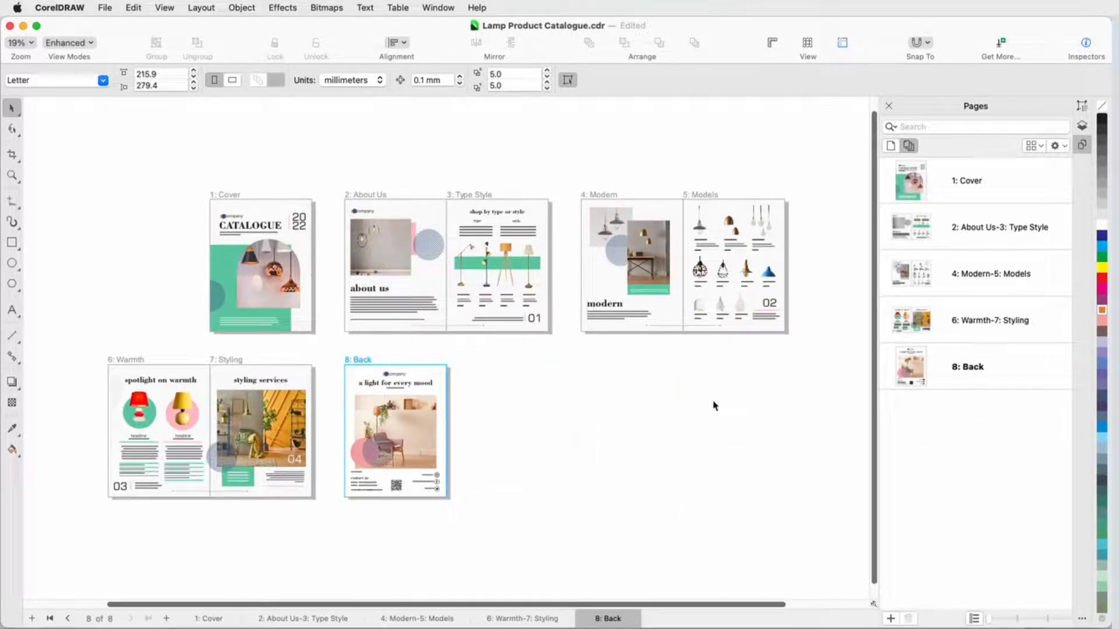
- Turn off Show Spreads, try moving 4: Modern before Type Style, and keep the original order
left_click(1059, 146)
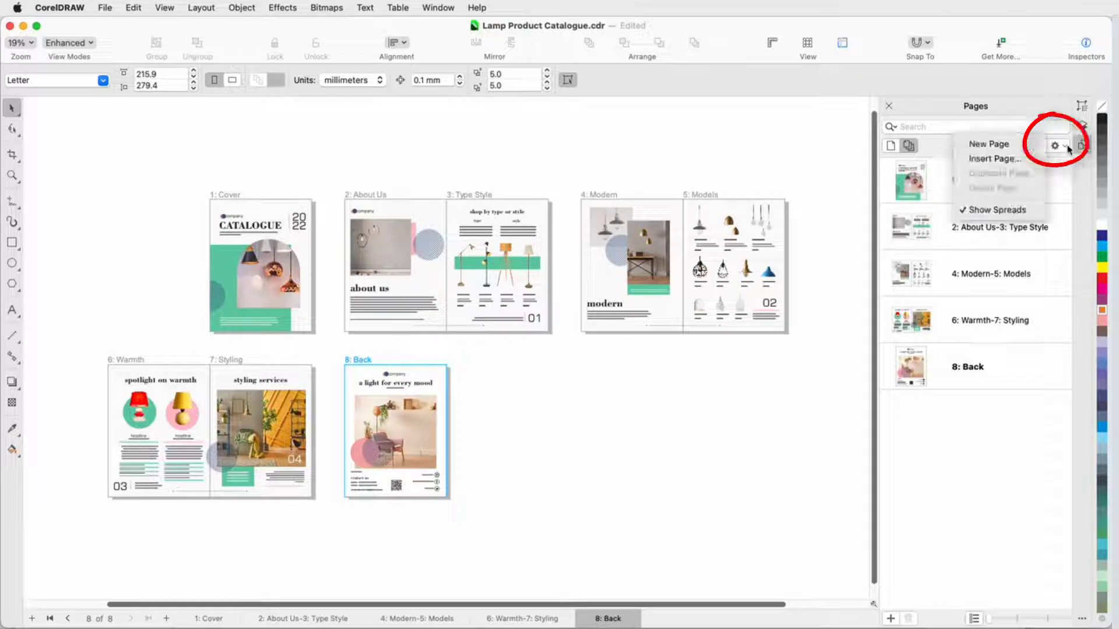
left_click(1028, 210)
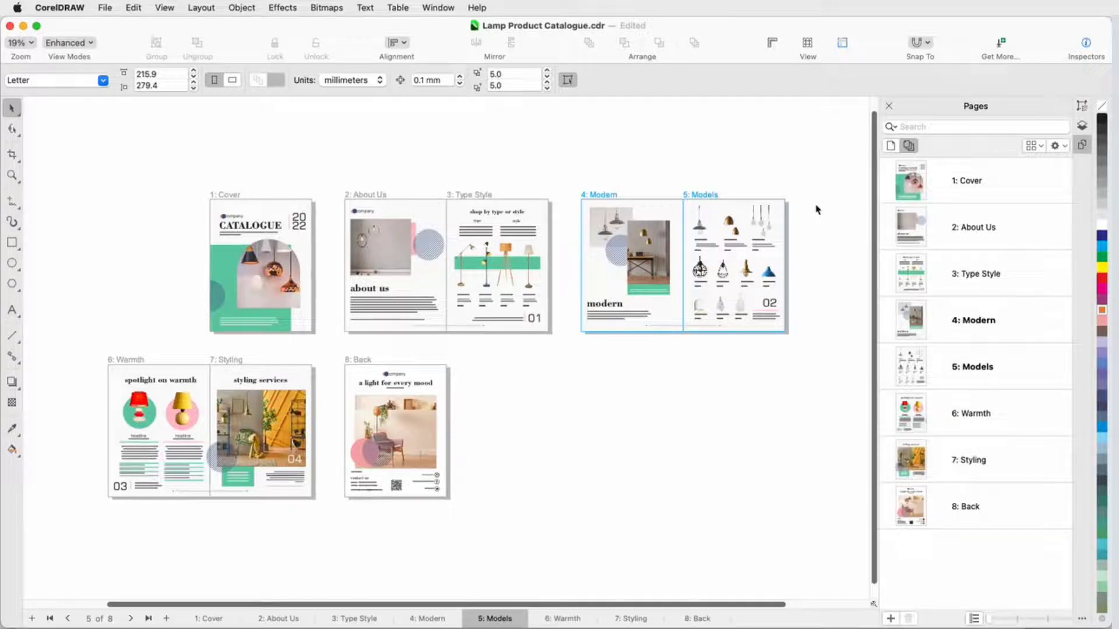
left_click_drag(989, 323, 974, 254)
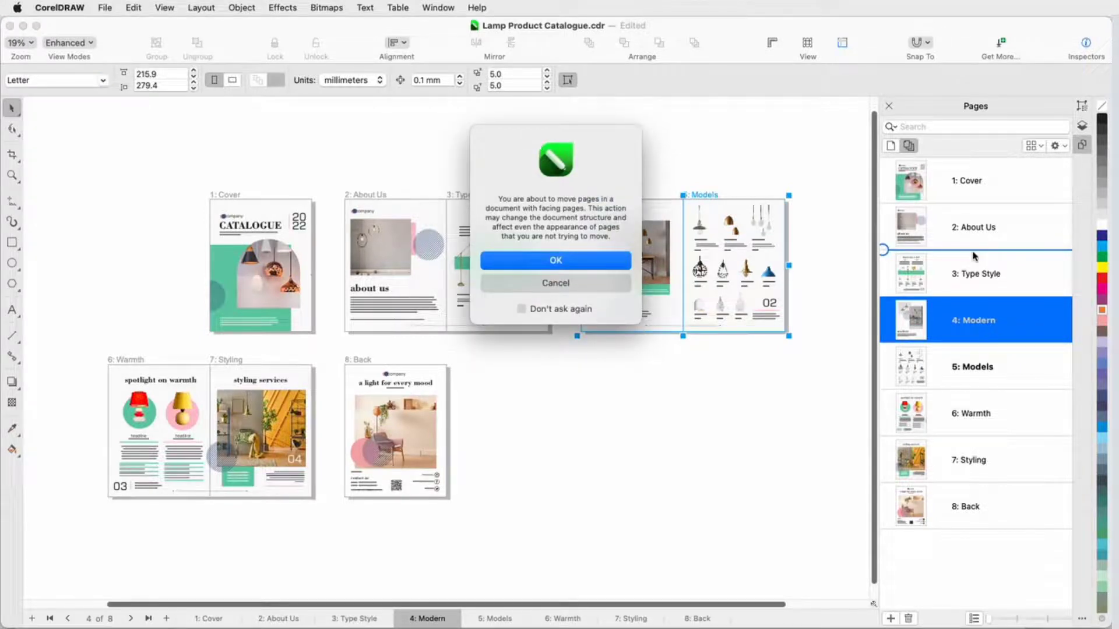
left_click(601, 286)
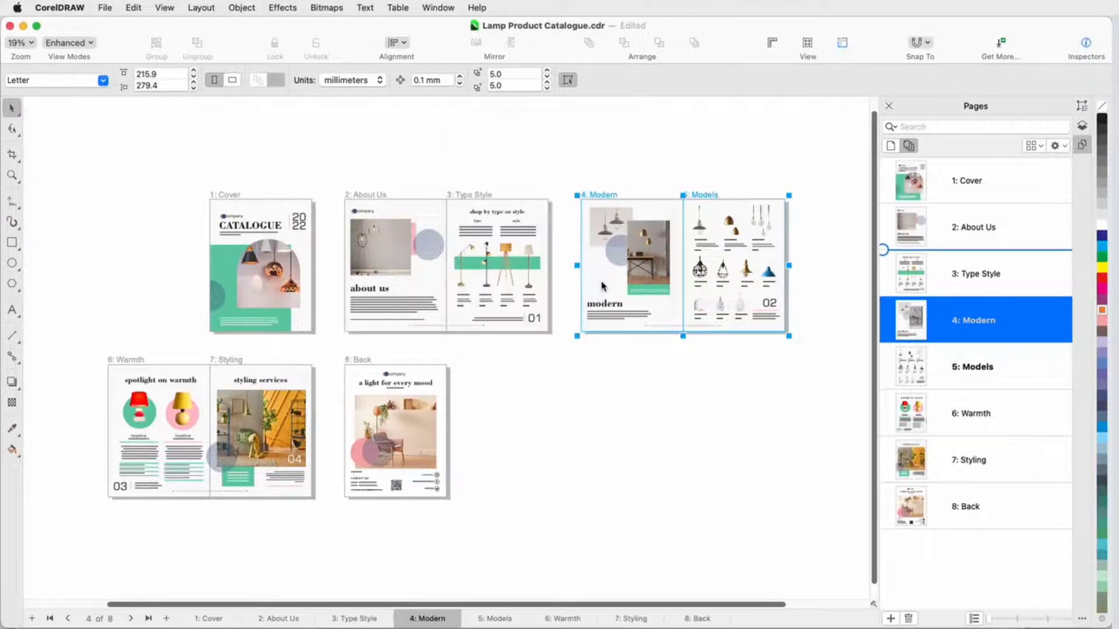
left_click(822, 317)
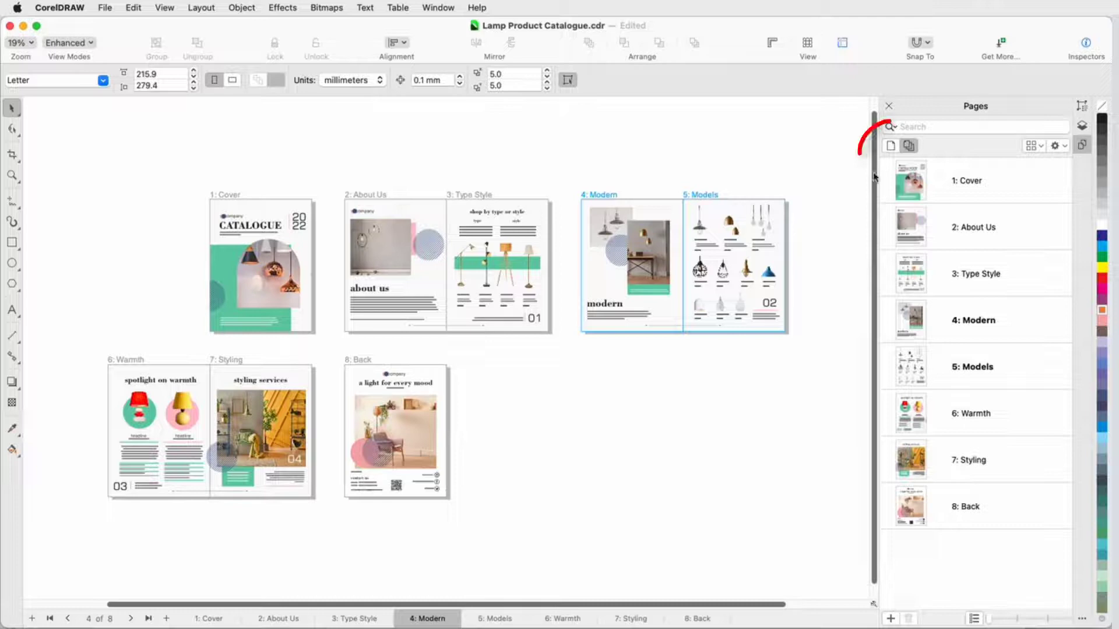
left_click(891, 147)
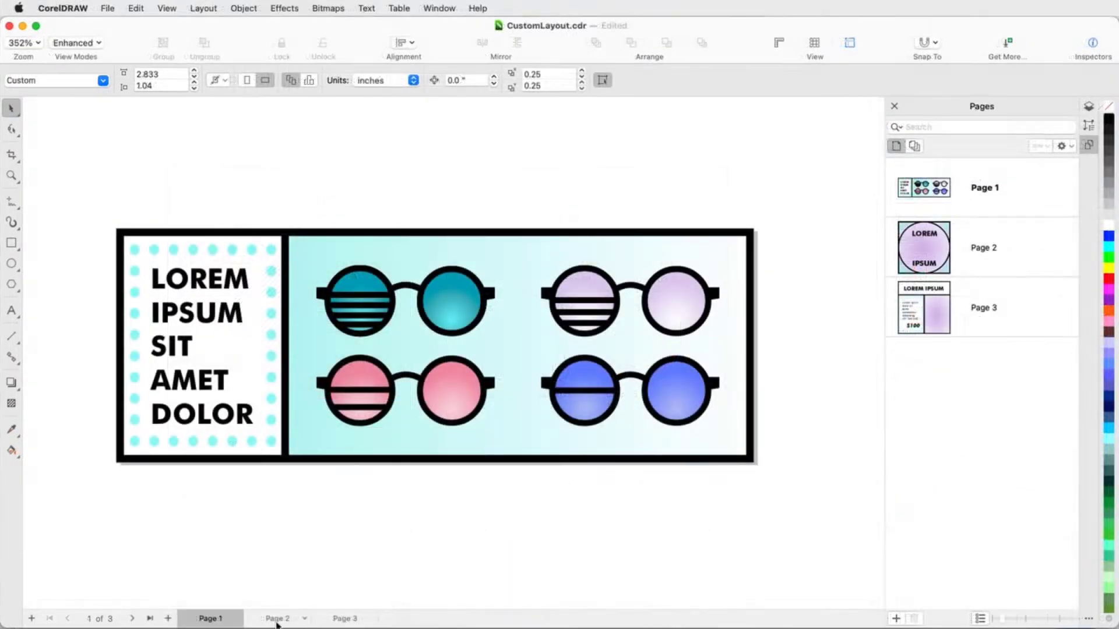
- Display CustomLayout's three pages together on the canvas with the custom, freely arranged layout
left_click(277, 618)
left_click(343, 619)
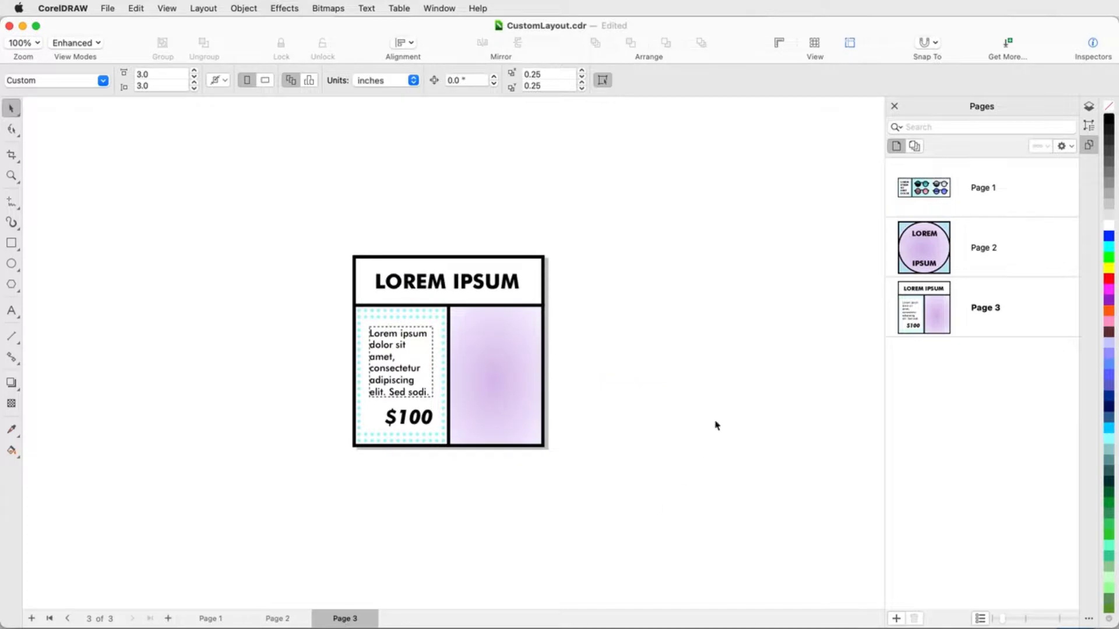
left_click(915, 146)
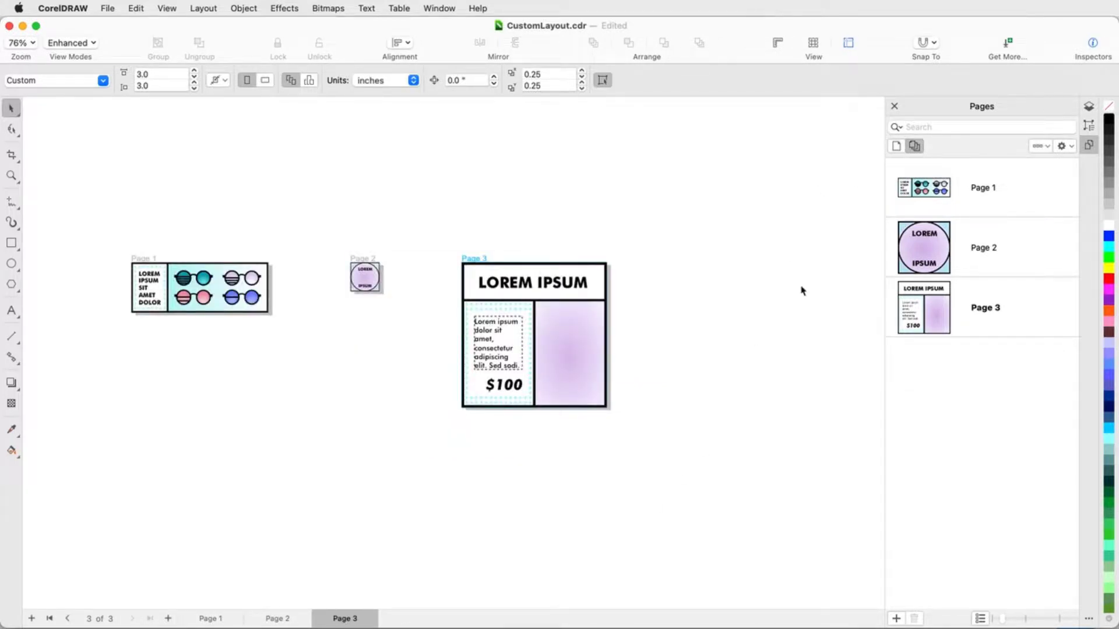
left_click(1040, 146)
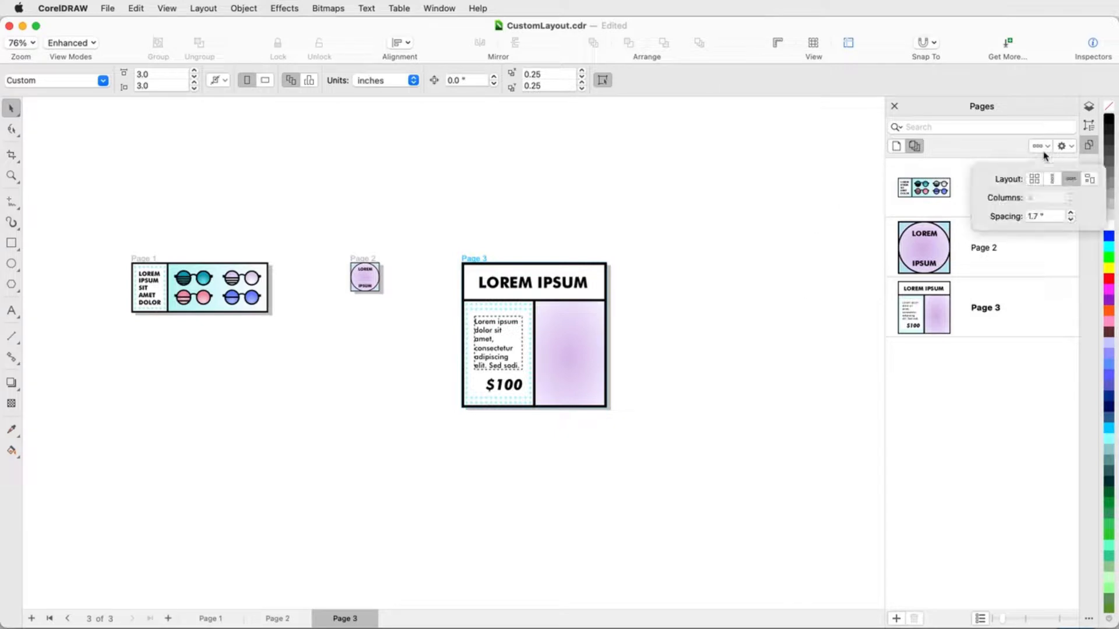
left_click(1089, 180)
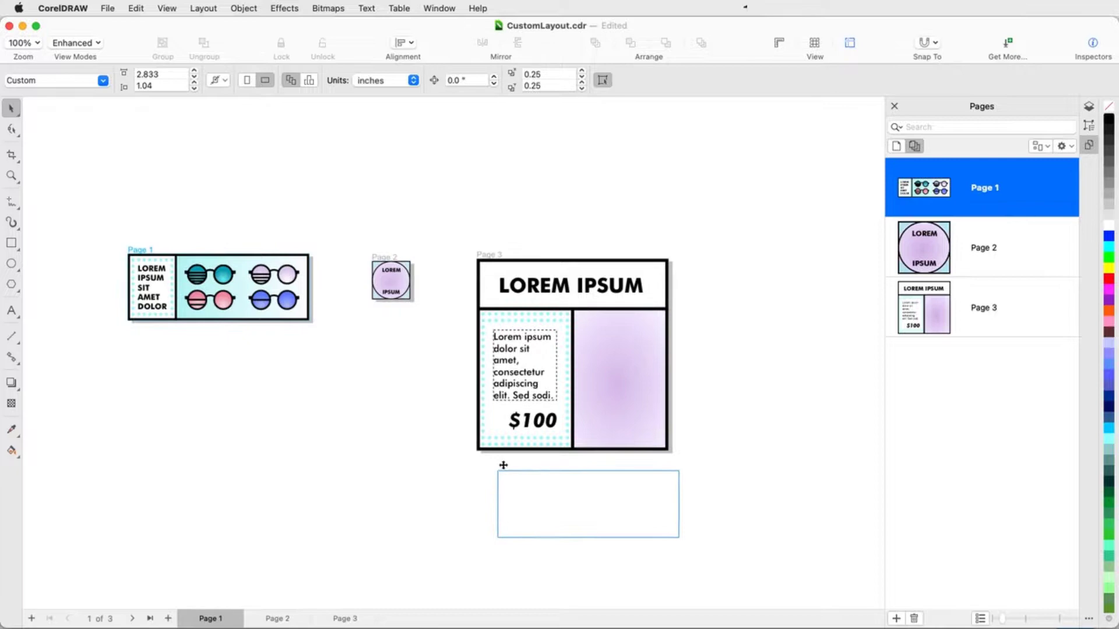
- Rearrange the canvas pages: Page 1 below Page 3, Page 2 to Page 3's right
left_click_drag(134, 249, 502, 466)
left_click(390, 262)
left_click_drag(391, 262, 706, 399)
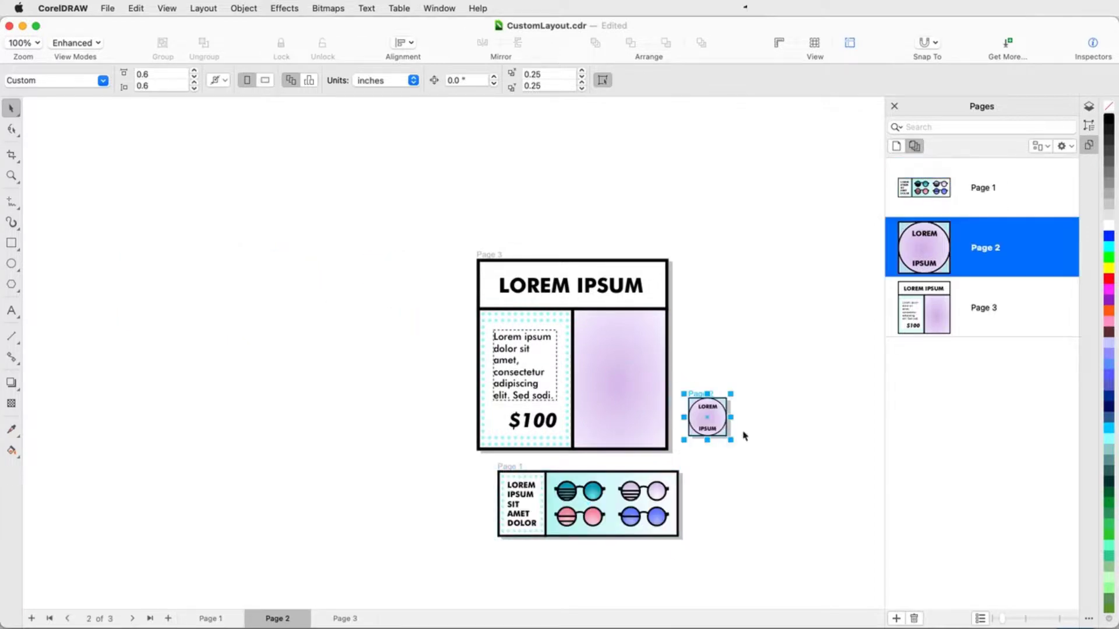
scroll(753, 459, "up", 1)
scroll(753, 460, "up", 2)
- Copy glasses onto Page 3 and teal glasses onto Page 2, with 2.0 px outline, shrunk and centred
mouse_move(503, 529)
left_mouse_down()
mouse_move(566, 316)
mouse_move(700, 525)
left_mouse_up()
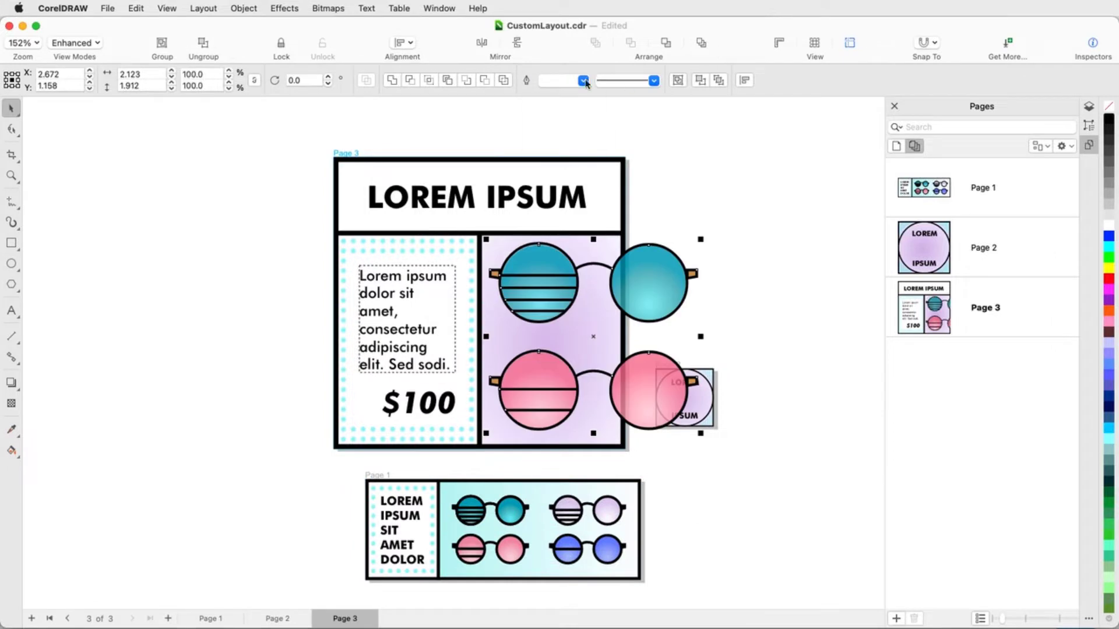
left_click(977, 230)
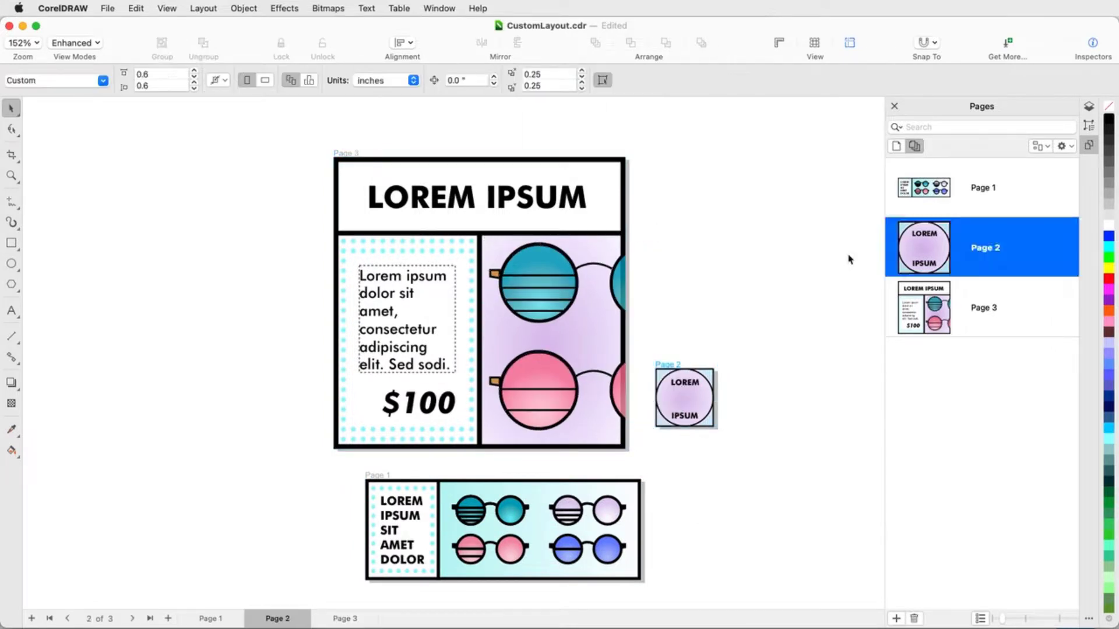
left_click(477, 516)
left_click_drag(476, 516, 691, 398)
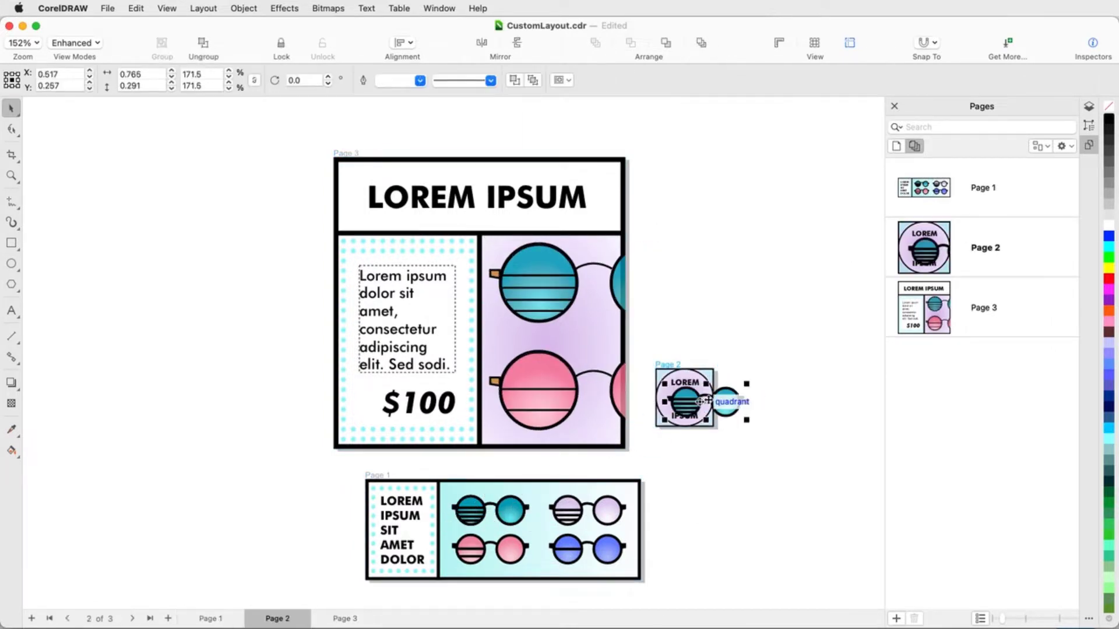
scroll(744, 438, "up", 2)
left_click(420, 79)
left_click(392, 135)
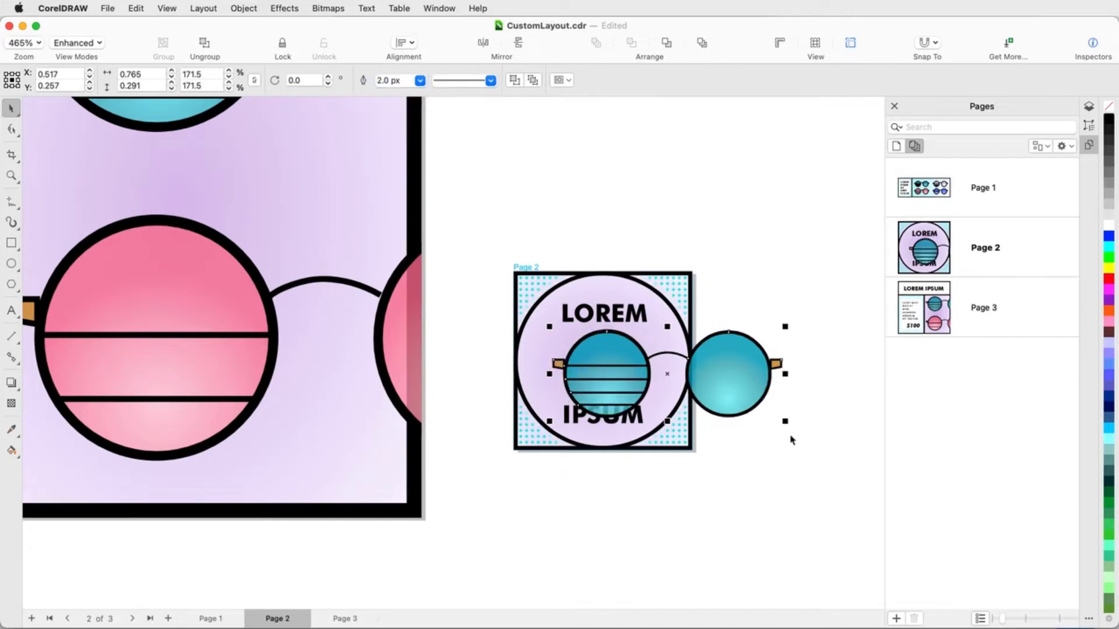
left_click_drag(731, 396, 715, 390)
left_click_drag(647, 351, 619, 360)
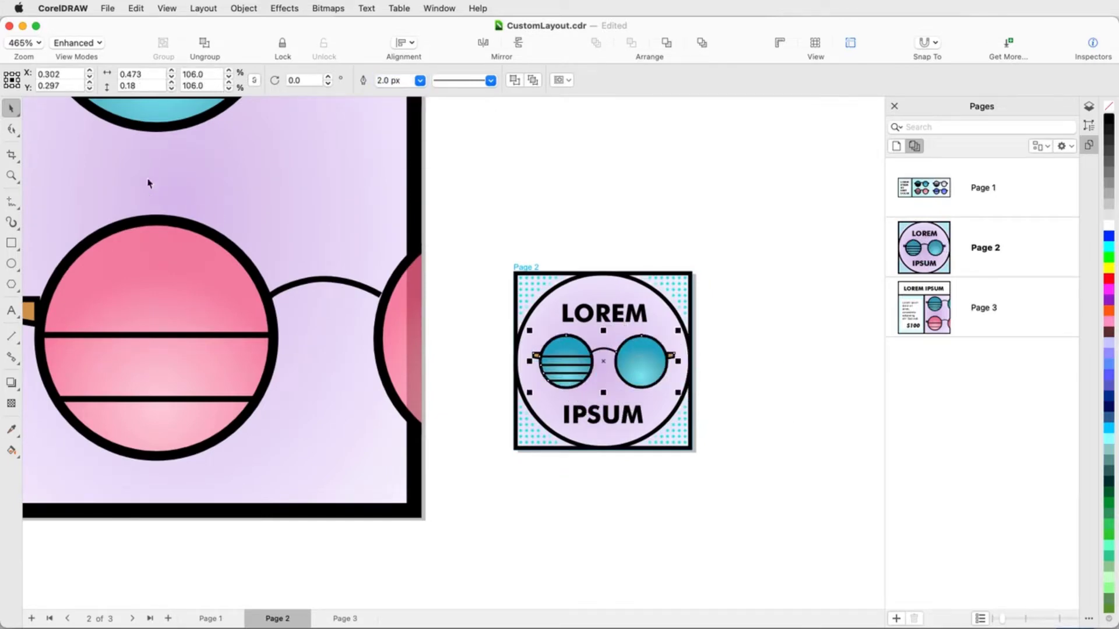
- Zoom out to view all pages and deselect the glasses
left_click(11, 176)
left_click(161, 80)
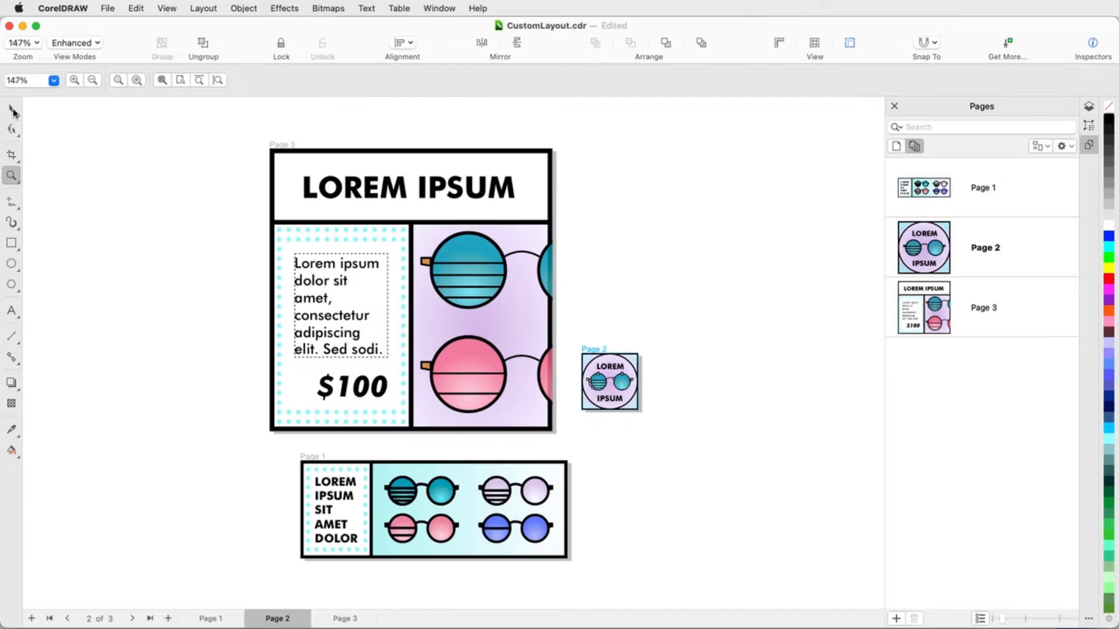
left_click(12, 110)
left_click(50, 132)
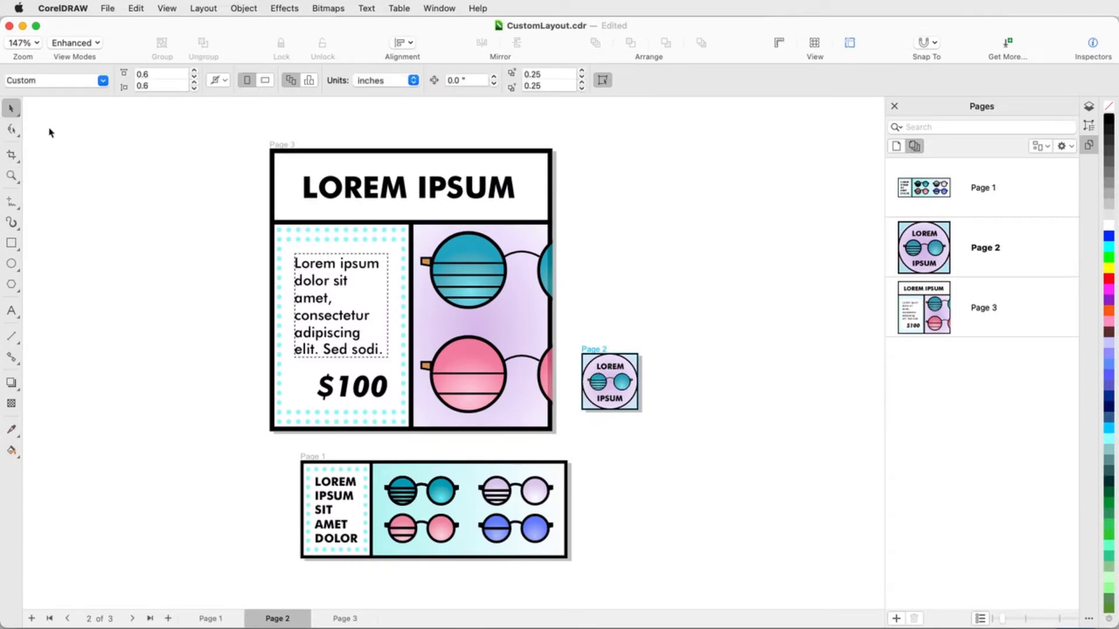